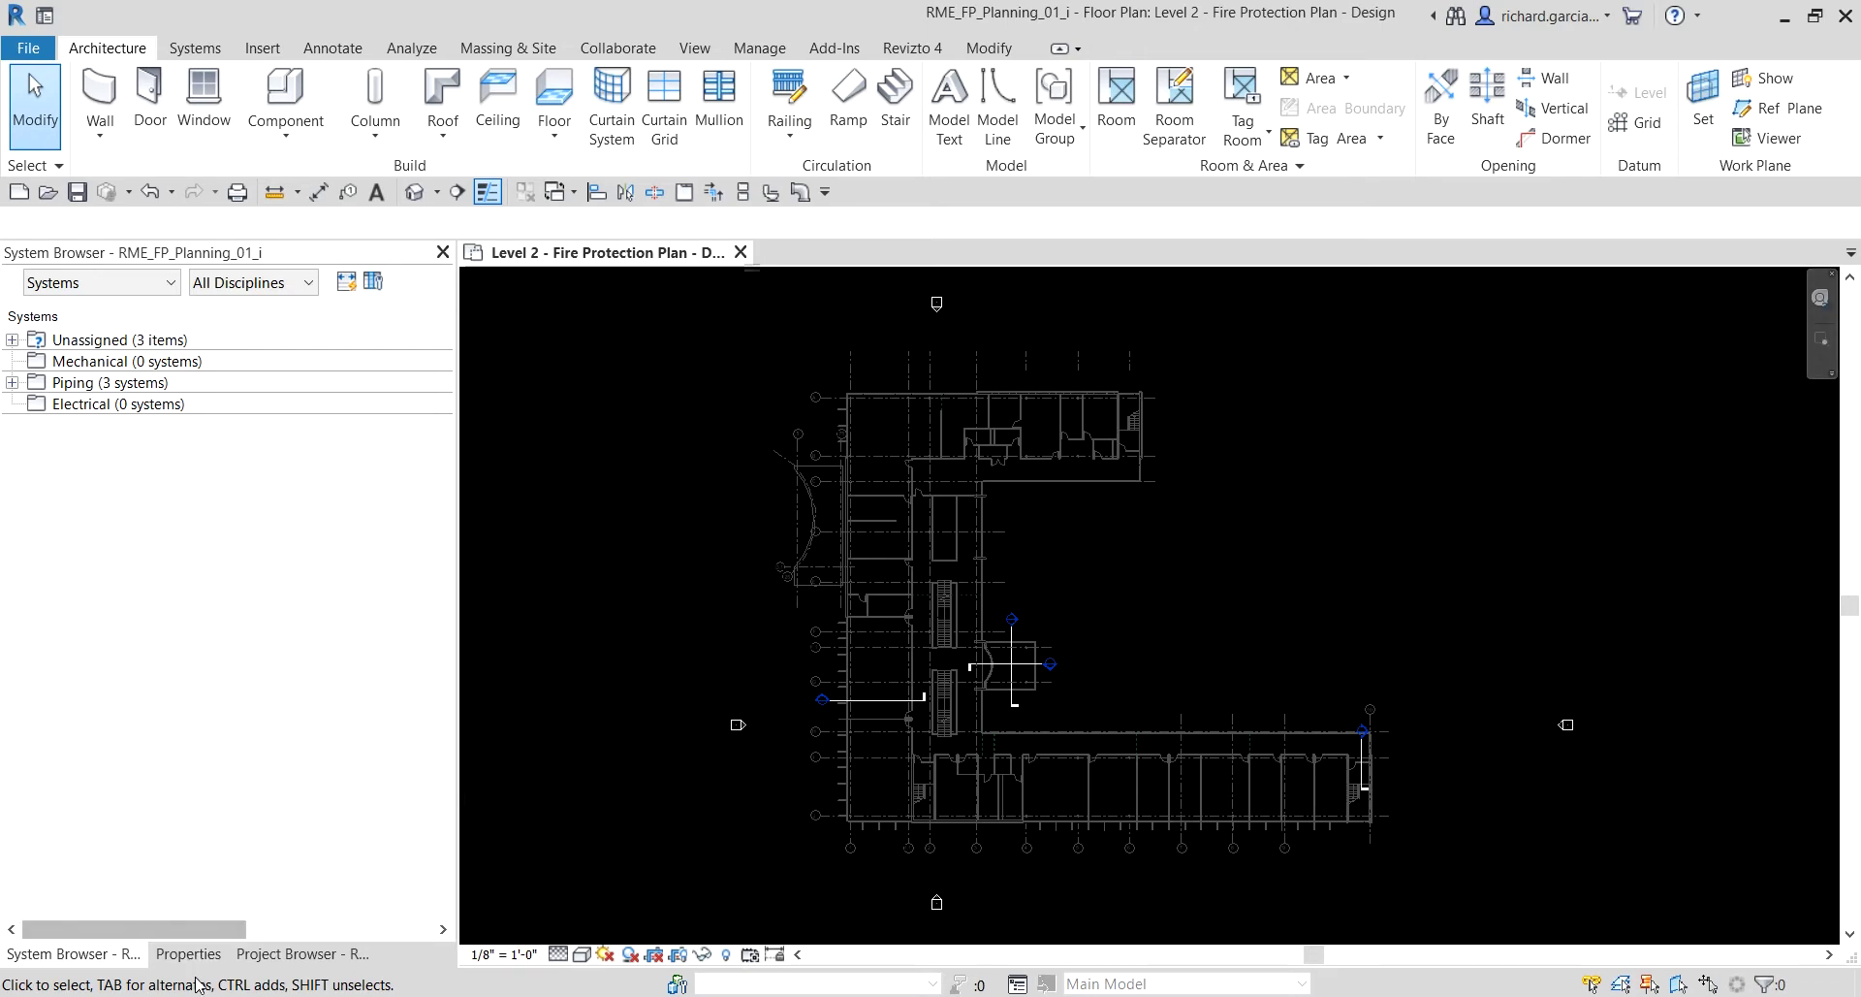
Step: Duplicate the Standard pipe type under the Pipes family in the project
{"action": "left_click", "coordinate": [291, 957]}
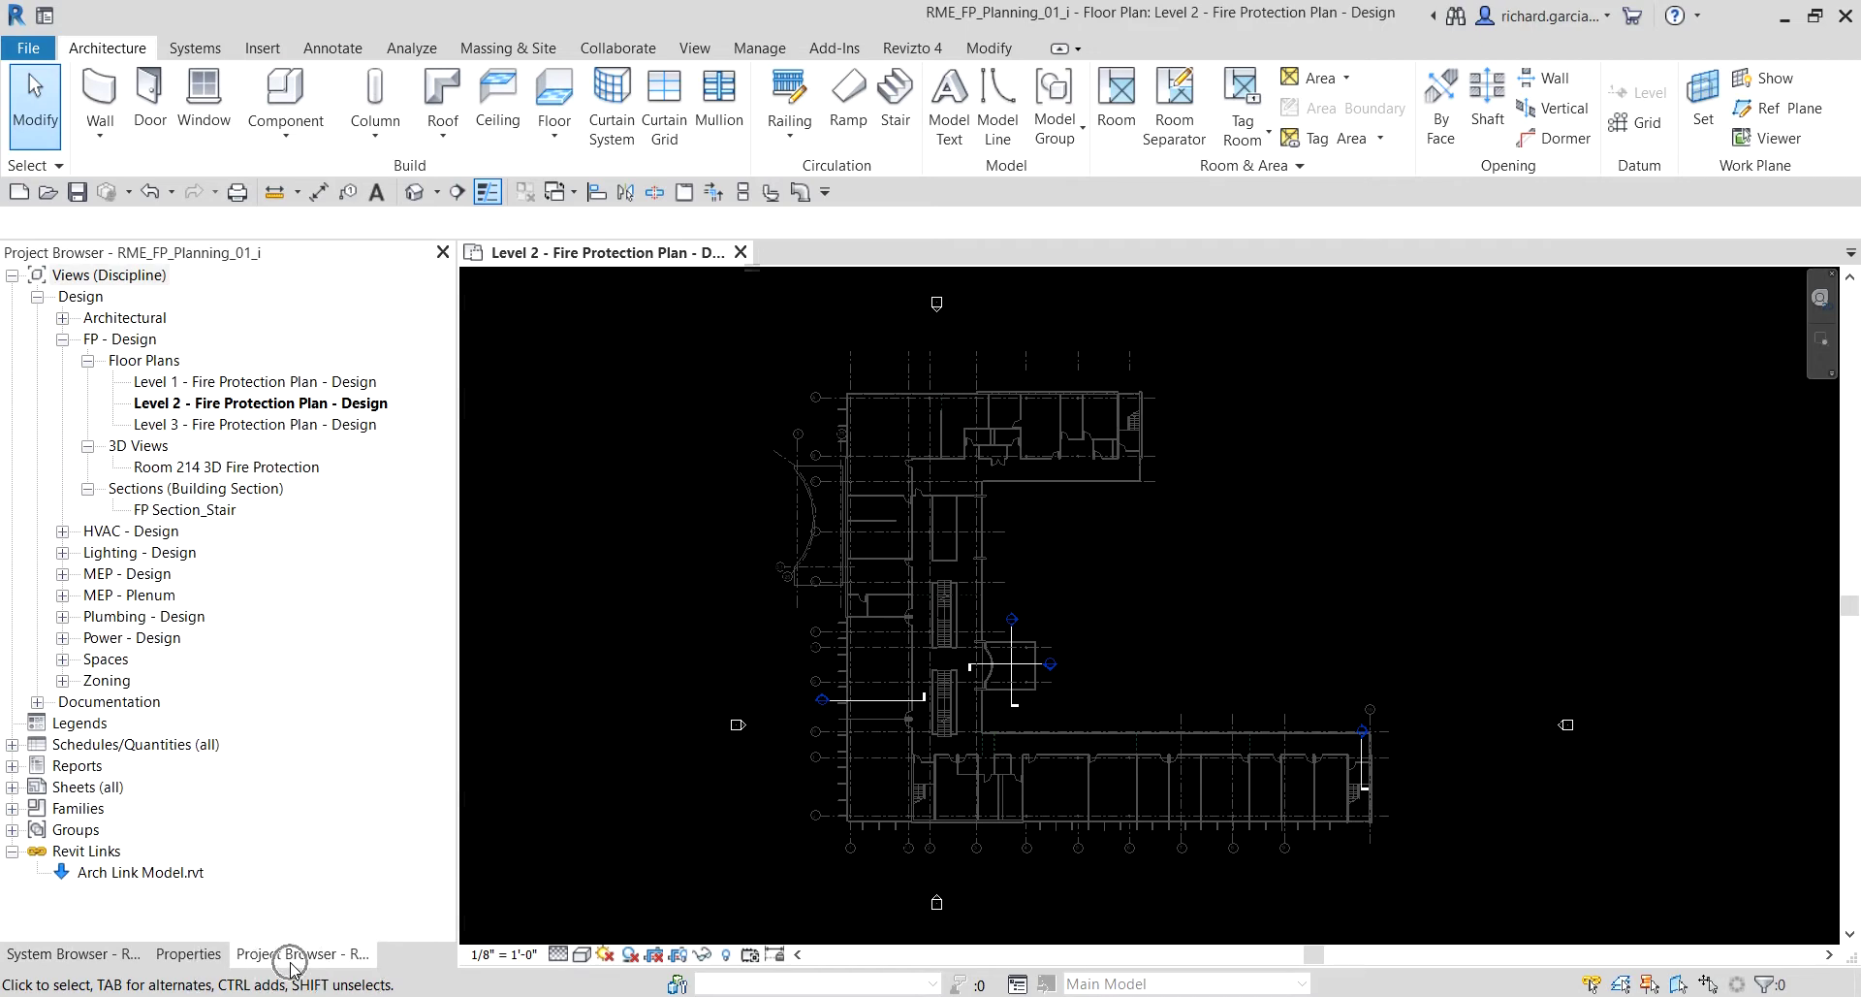
{"action": "left_click", "coordinate": [13, 808]}
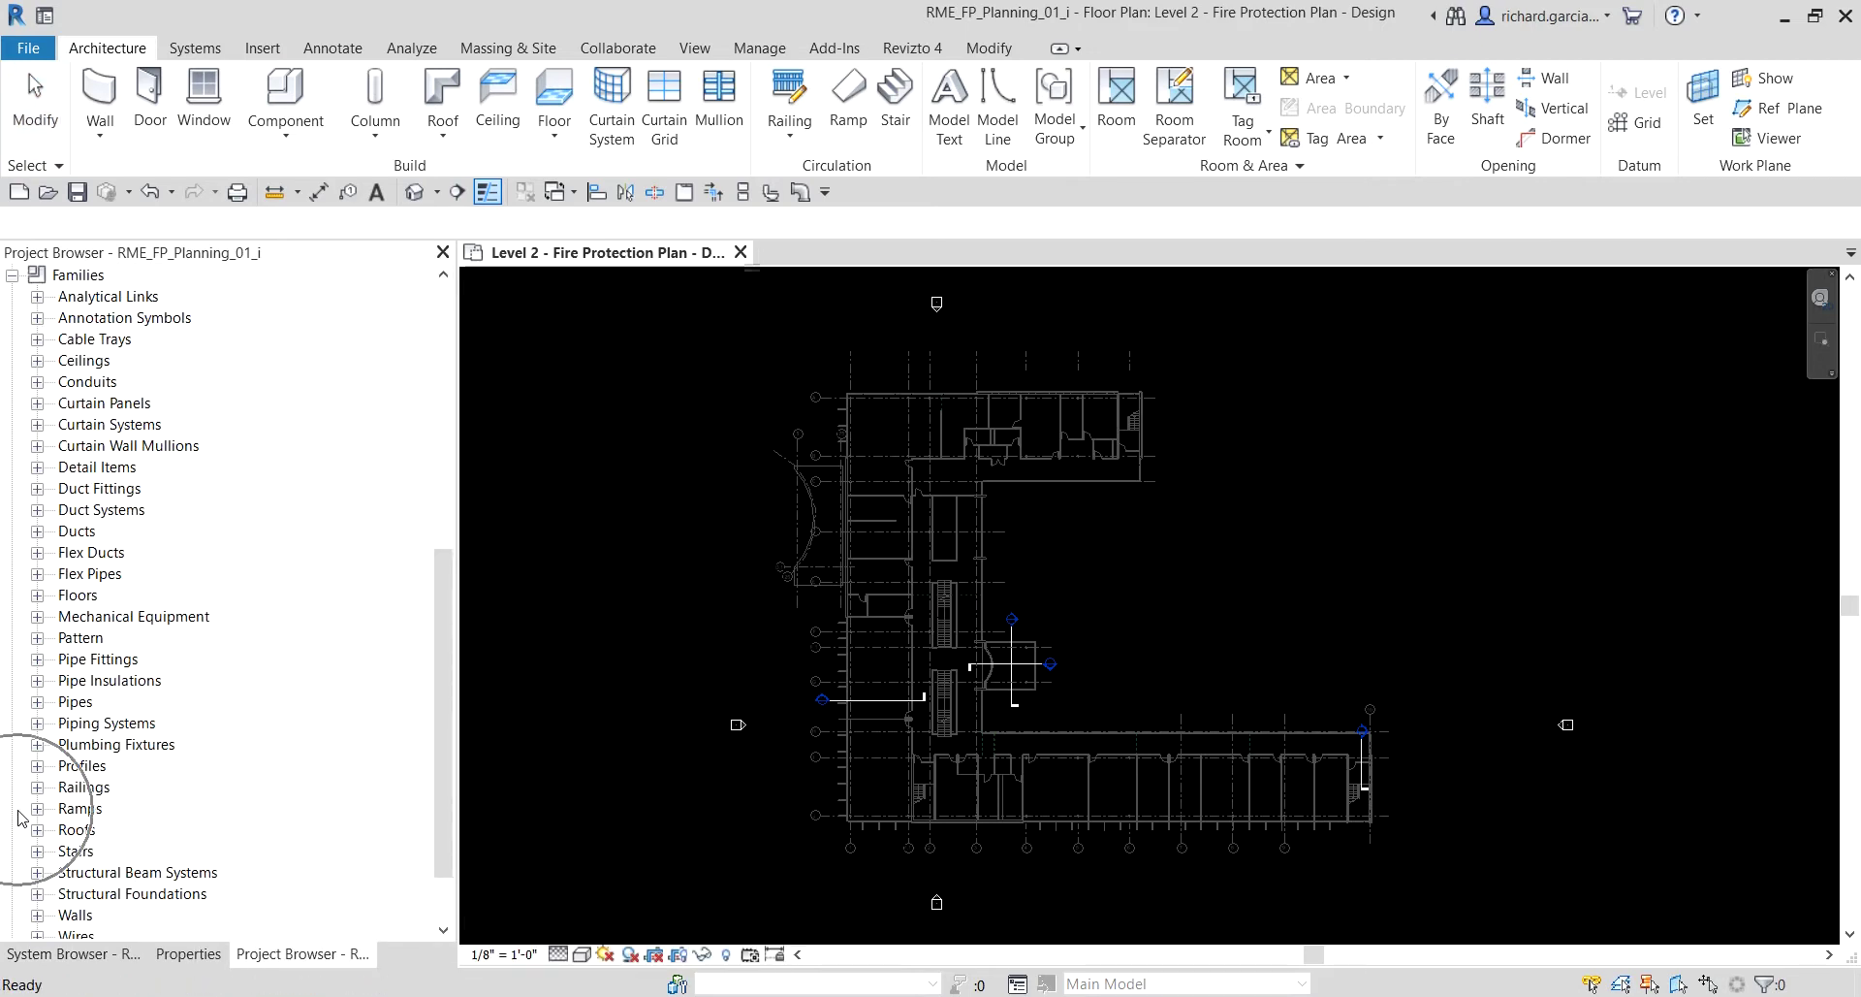
{"action": "scroll", "coordinate": [123, 774], "scroll_direction": "down", "scroll_amount": 2}
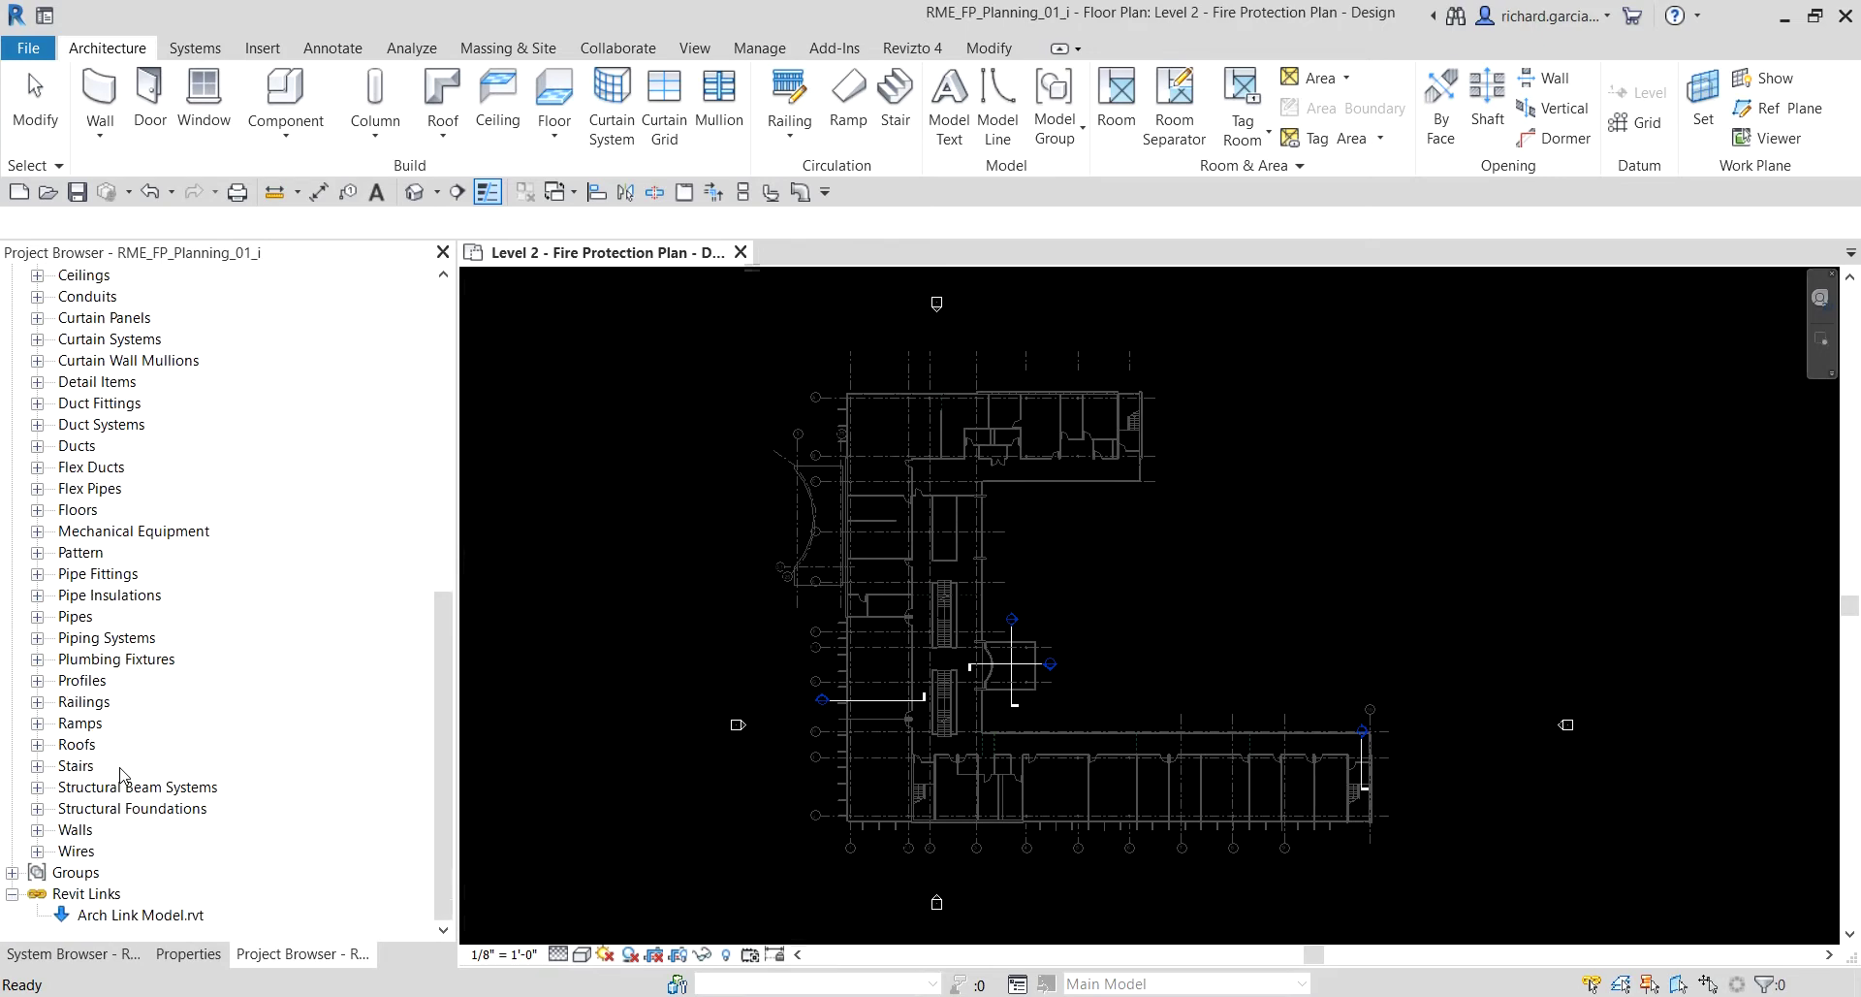
{"action": "left_click", "coordinate": [37, 617]}
{"action": "left_click", "coordinate": [62, 638]}
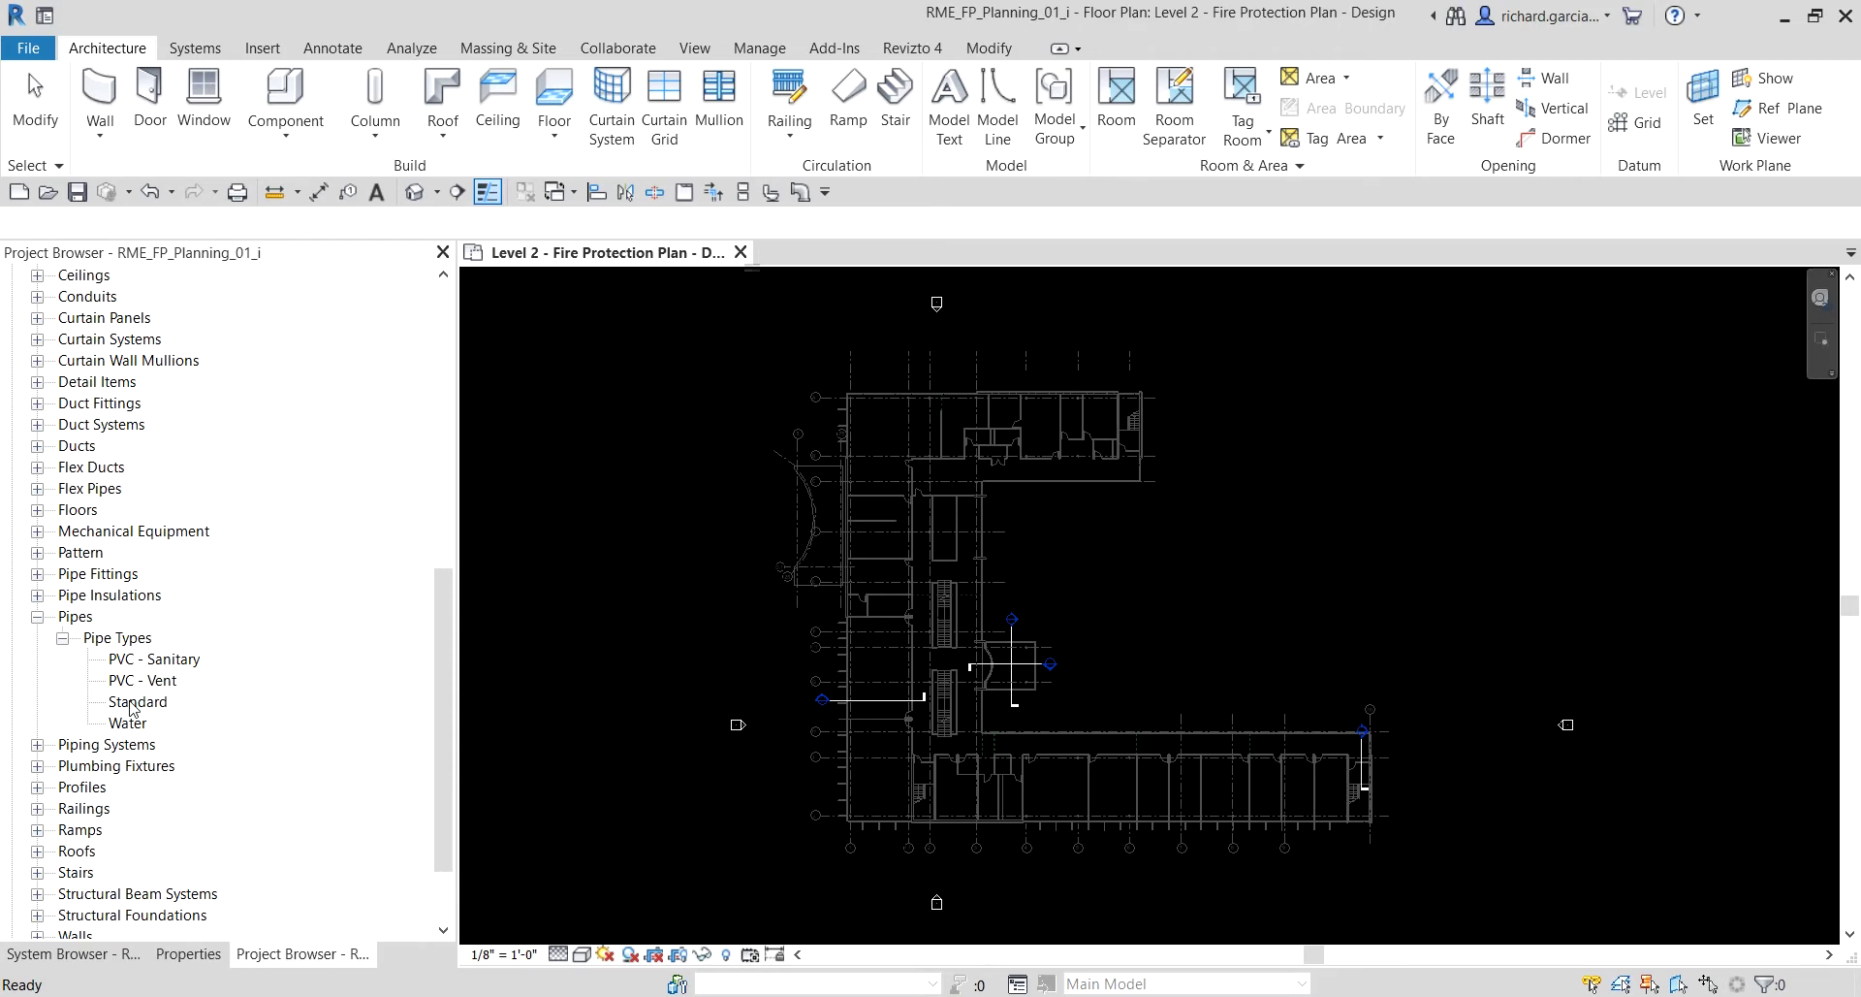
{"action": "right_click", "coordinate": [131, 704]}
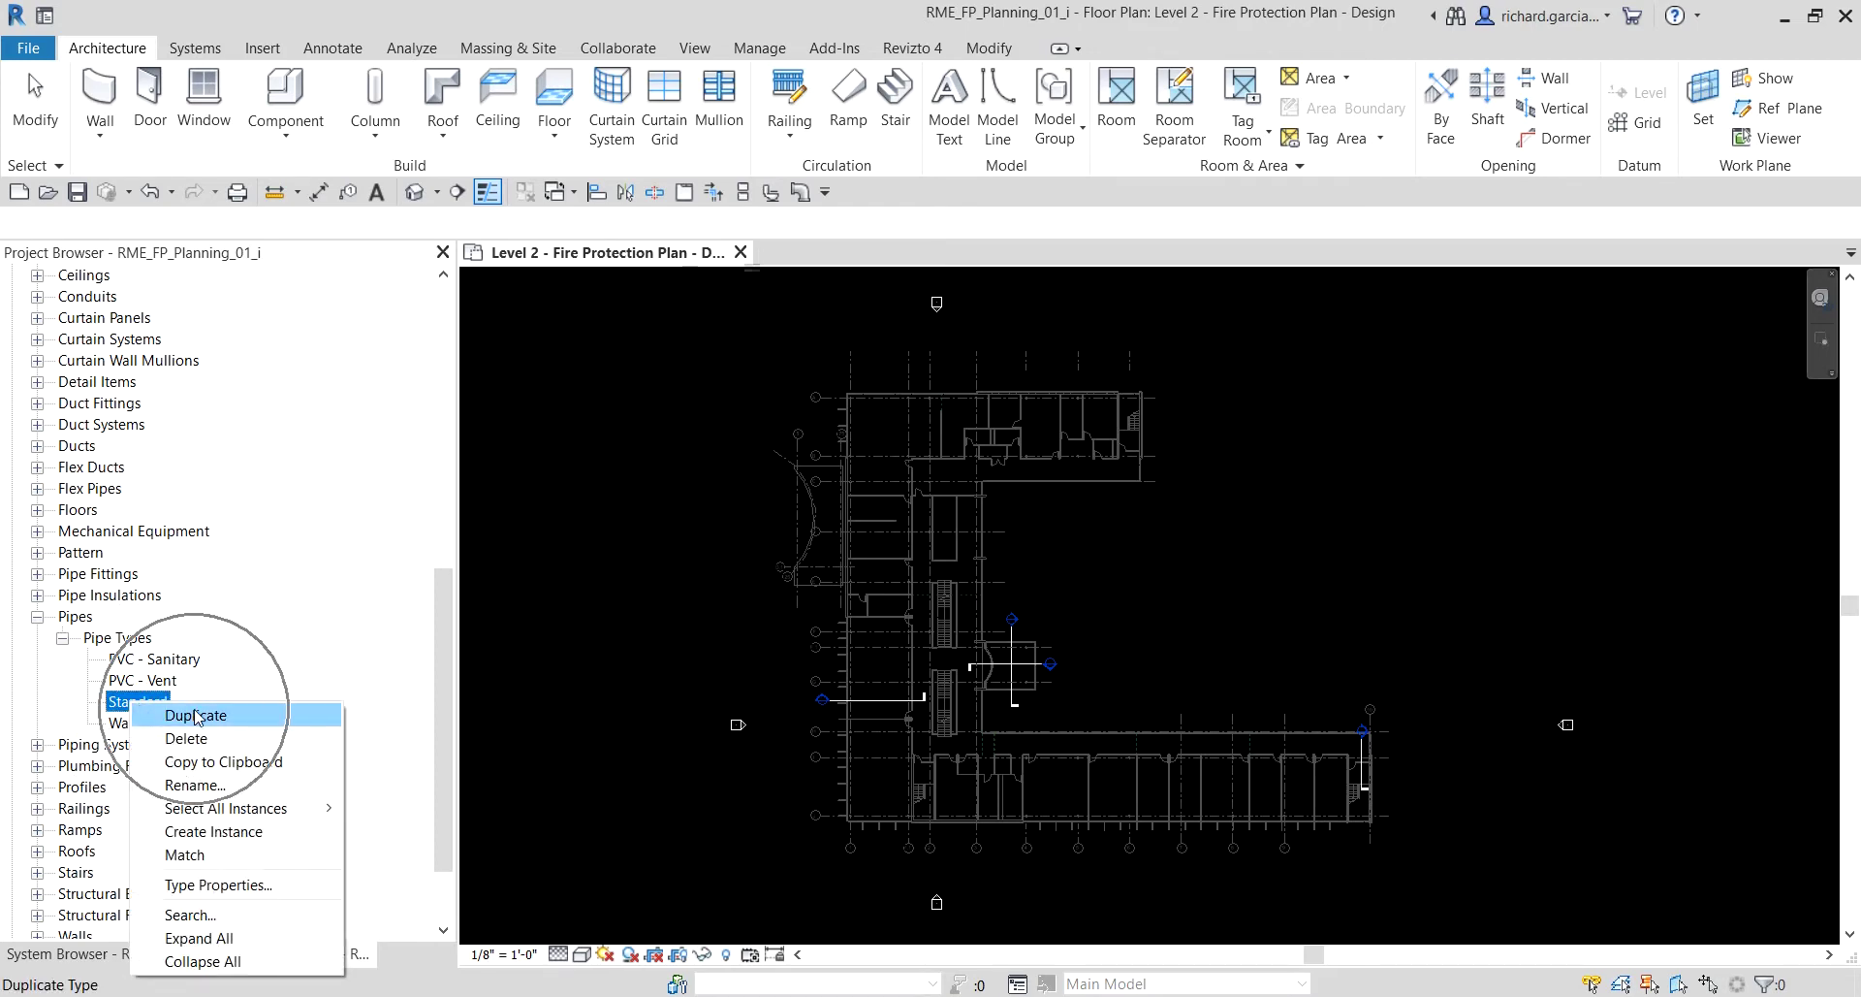
{"action": "left_click", "coordinate": [195, 717]}
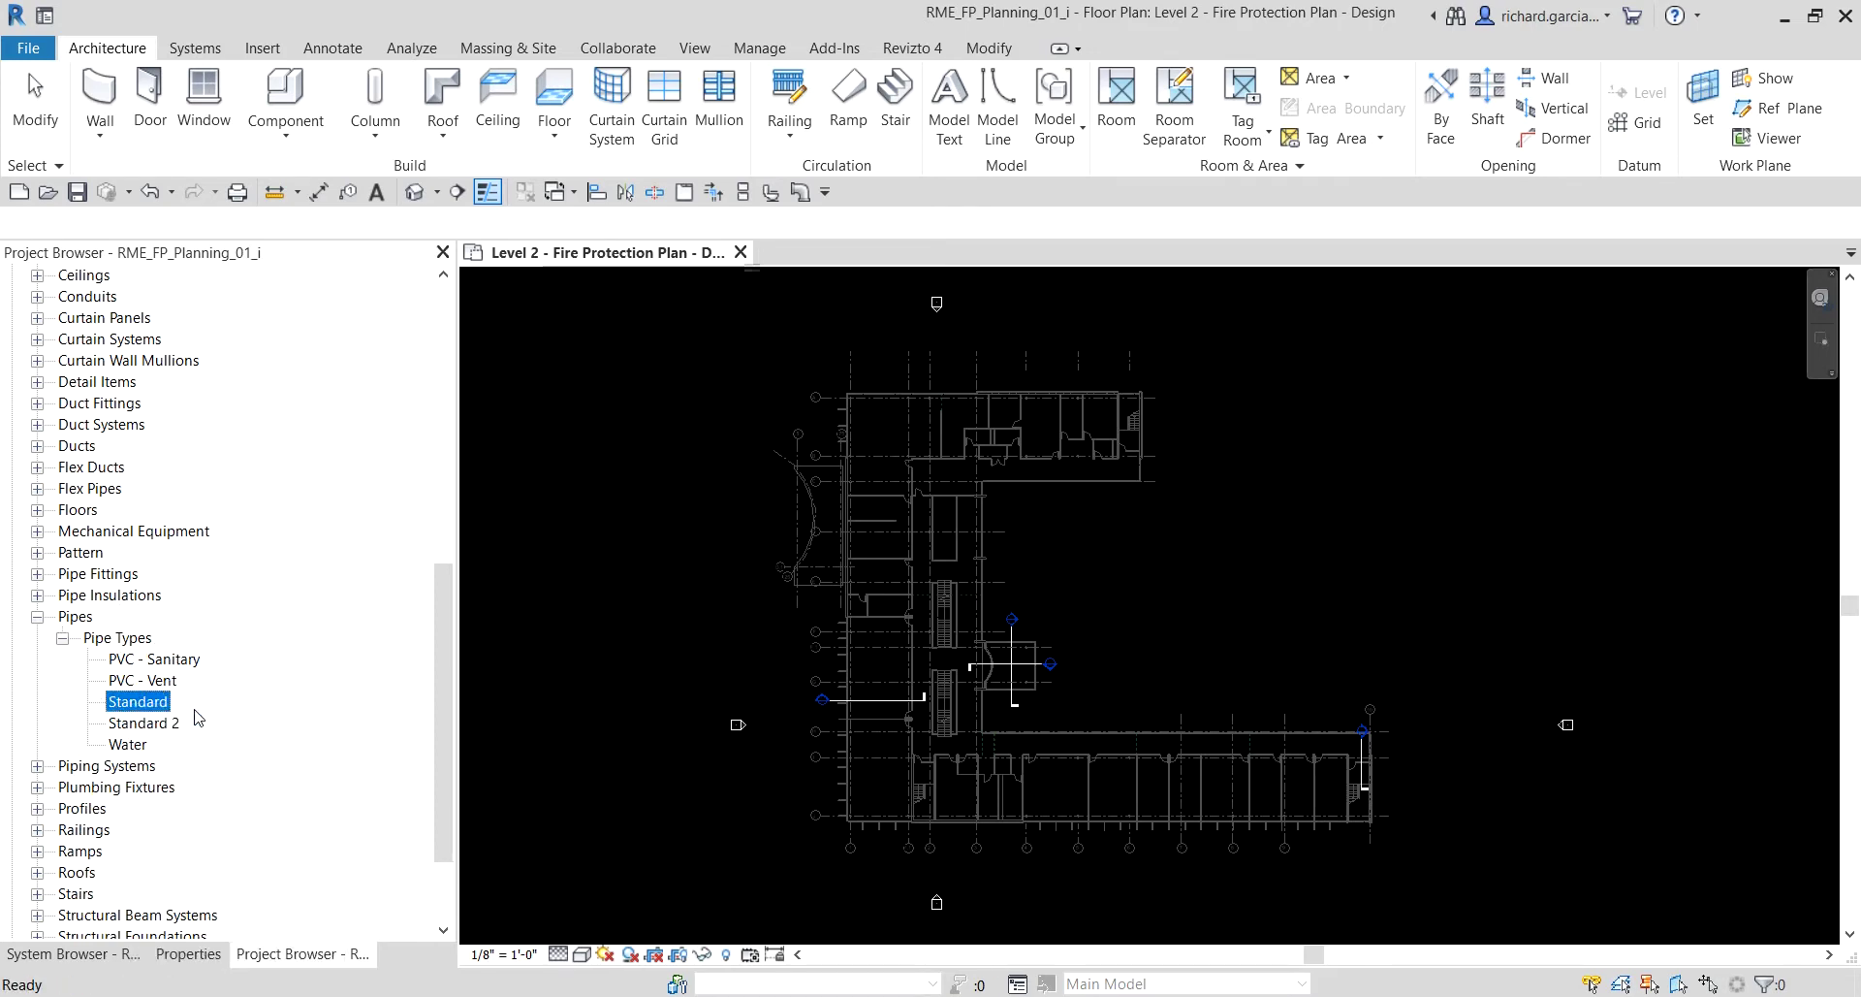
Step: Rename the duplicate of the Standard pipe type as Fire Protection Wet
{"action": "left_click", "coordinate": [156, 725]}
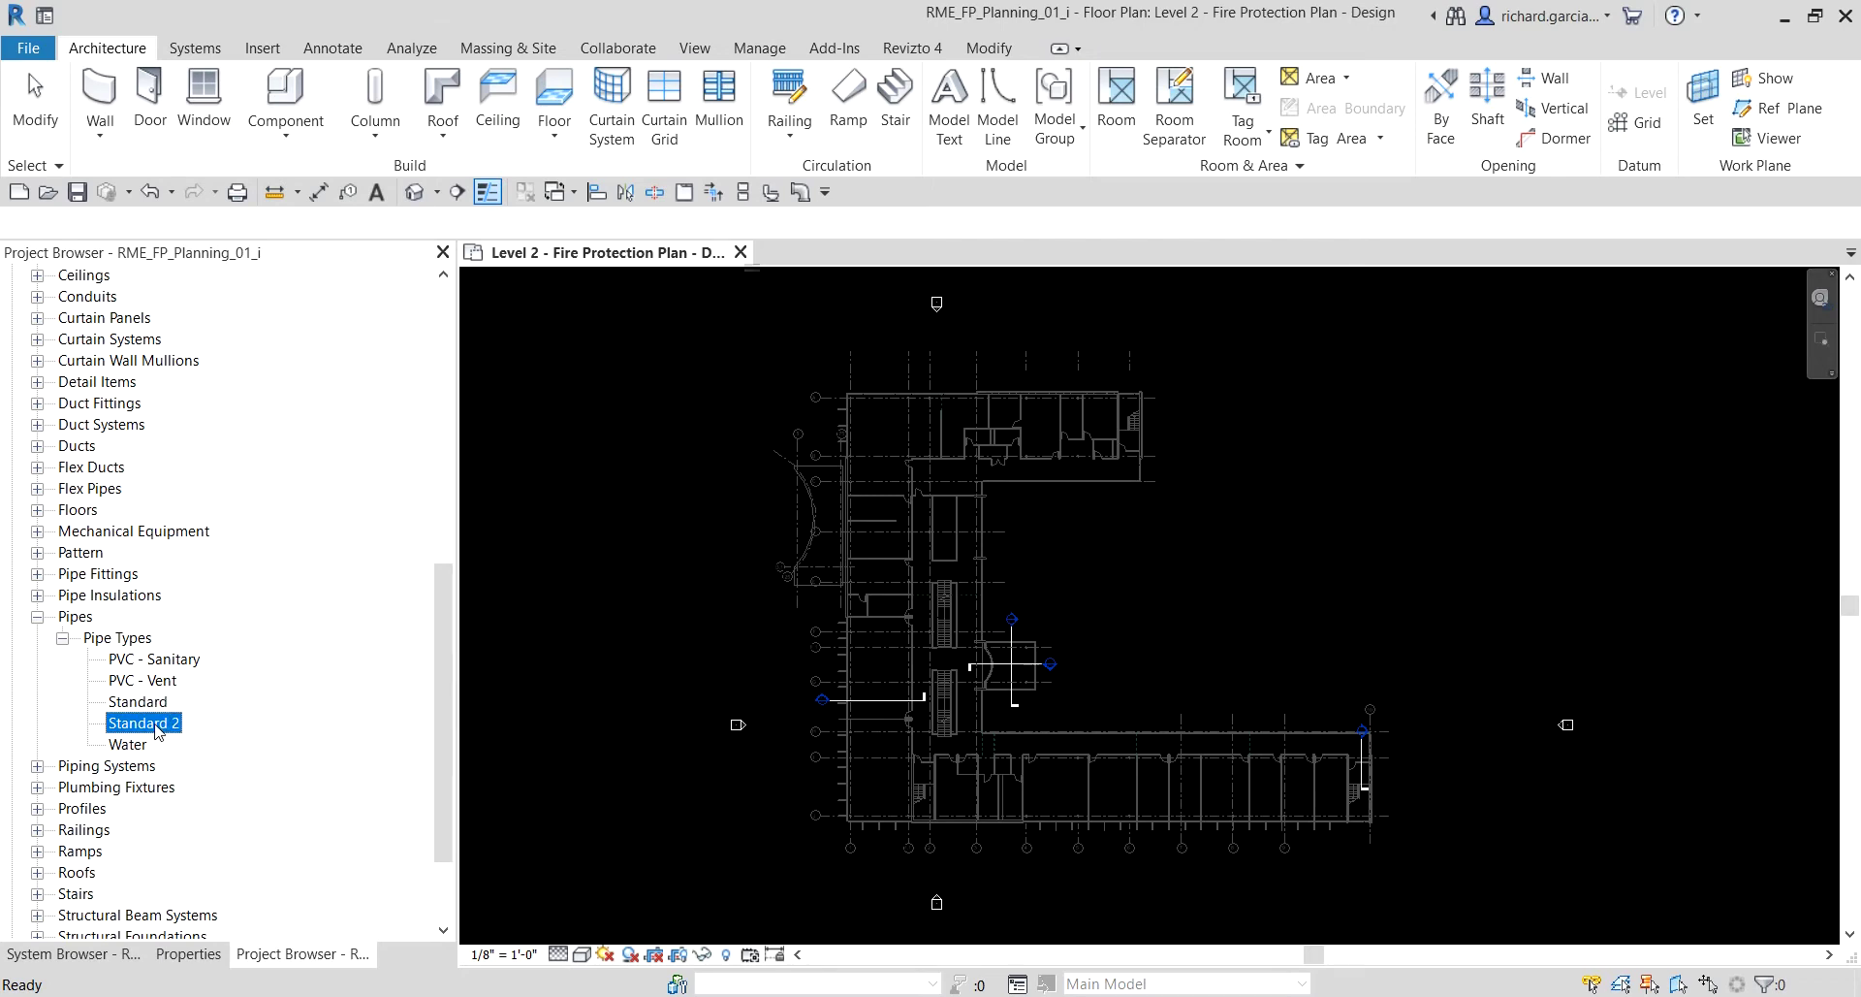
{"action": "left_click", "coordinate": [156, 725]}
{"action": "type", "text": "F"}
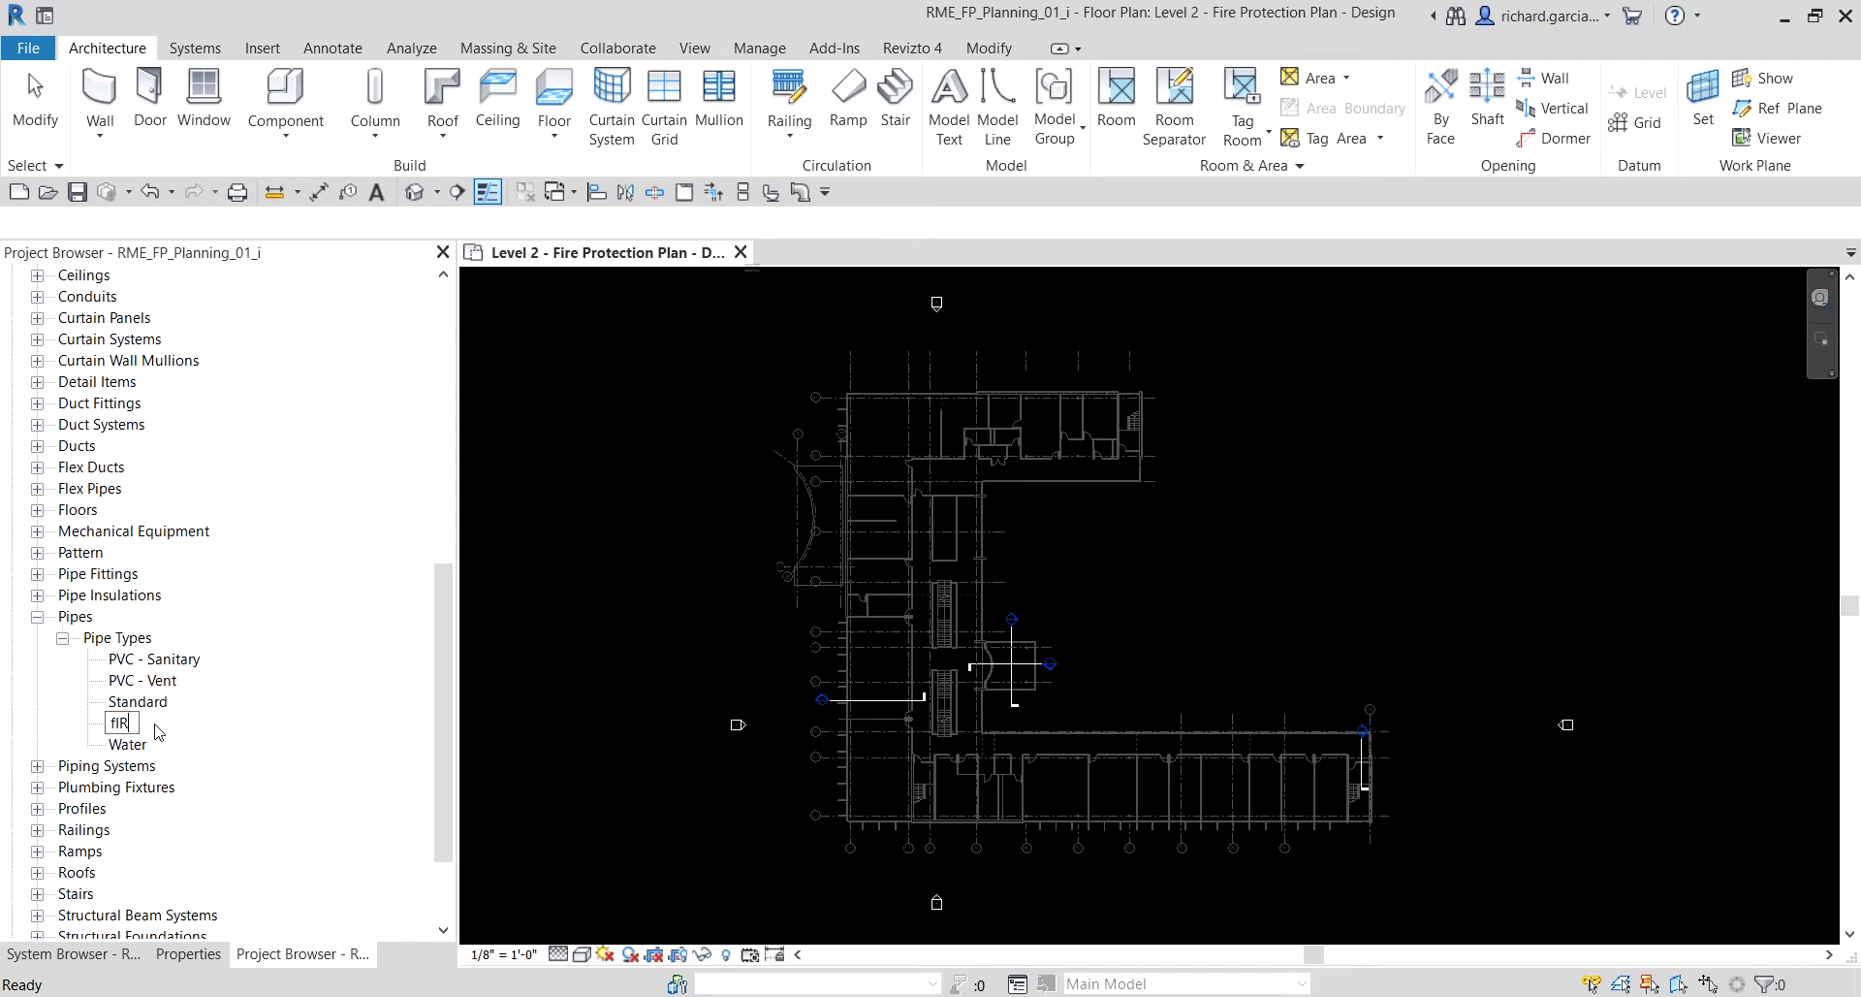
{"action": "key", "text": "Caps_Lock"}
{"action": "type", "text": "ire"}
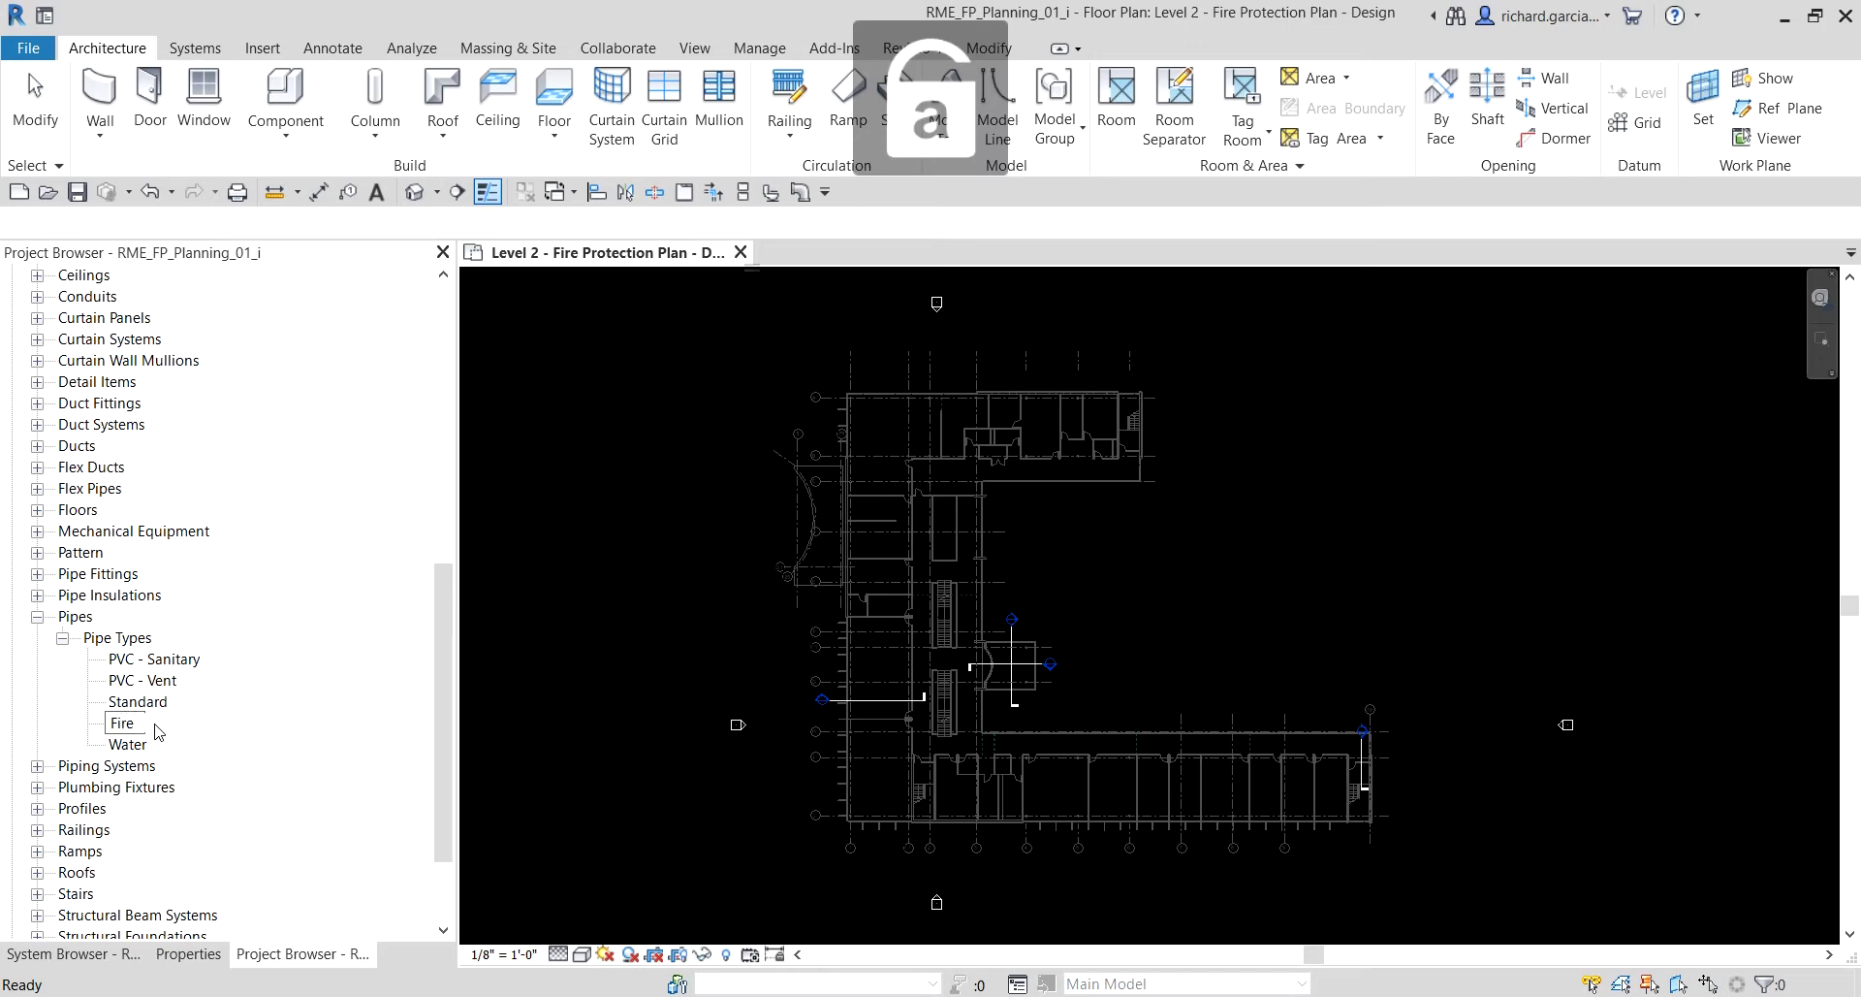
{"action": "type", "text": " PRotection"}
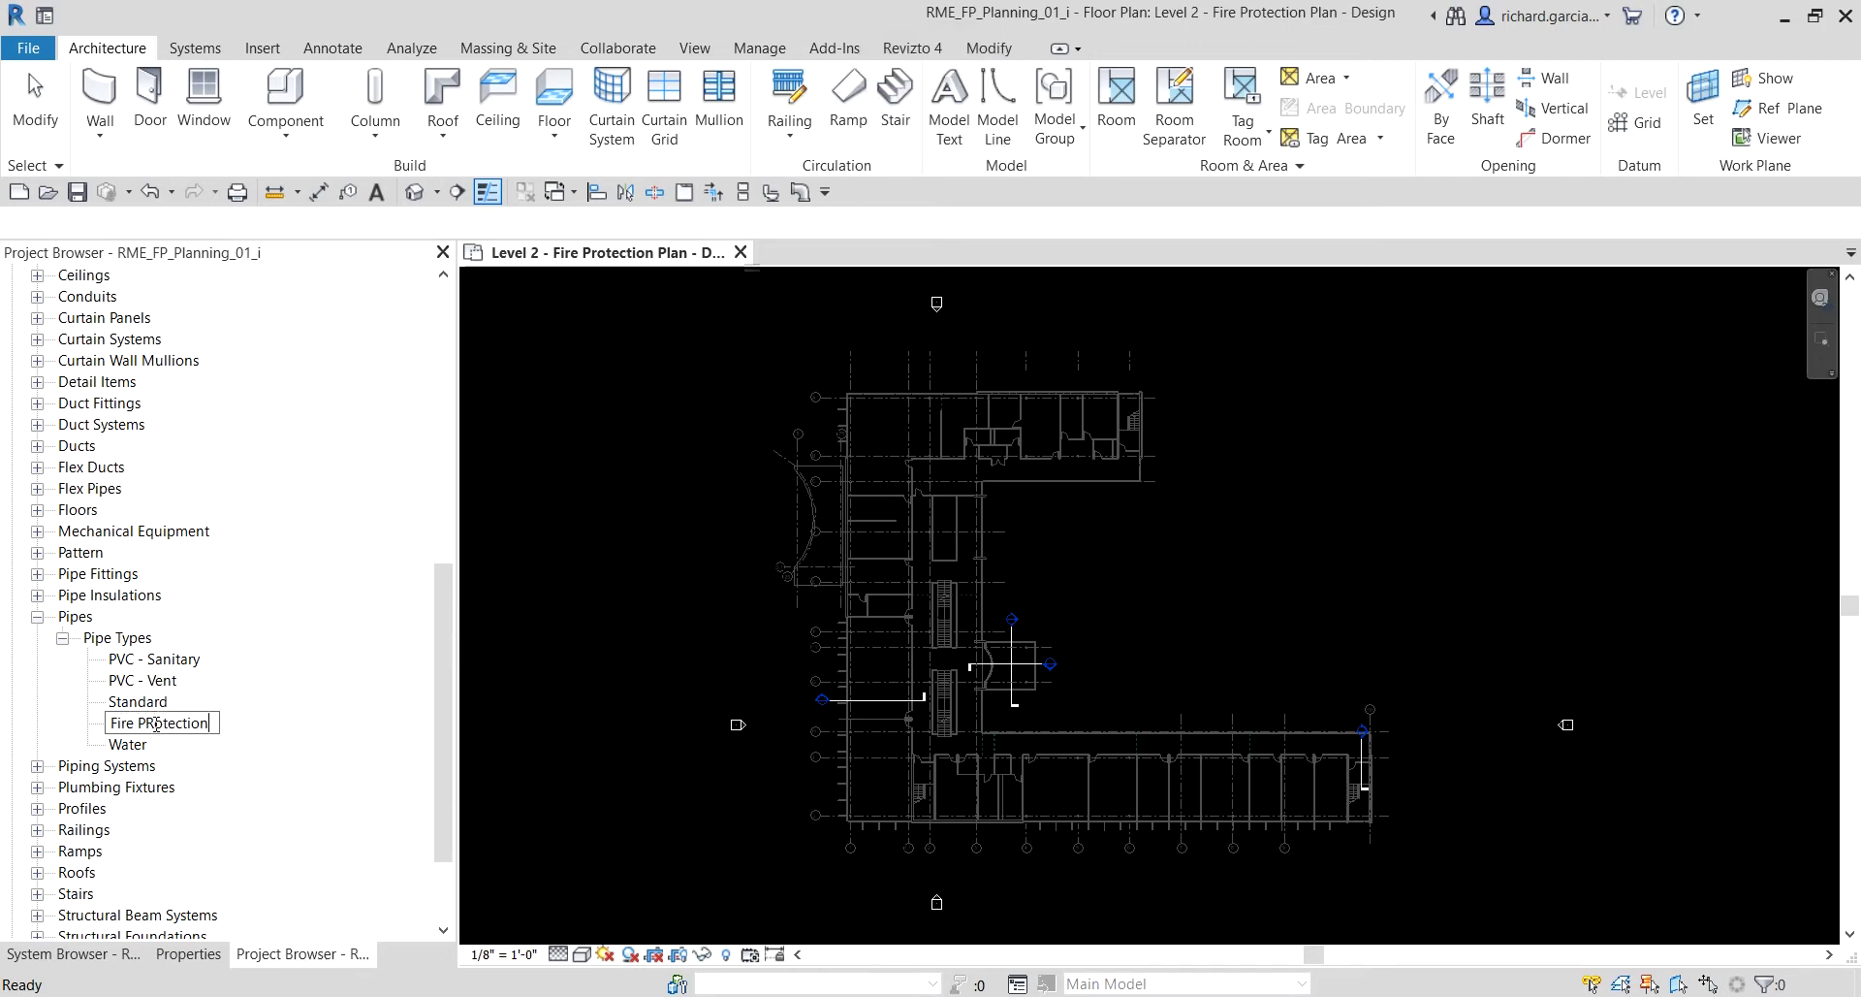
{"action": "key", "text": "BackSpace"}
{"action": "key", "text": "BackSpace"}
{"action": "key", "text": "BackSpace"}
{"action": "key", "text": "BackSpace"}
{"action": "key", "text": "BackSpace"}
{"action": "key", "text": "BackSpace"}
{"action": "key", "text": "BackSpace"}
{"action": "key", "text": "BackSpace"}
{"action": "key", "text": "BackSpace"}
{"action": "type", "text": "rotection Wet"}
{"action": "key", "text": "Return"}
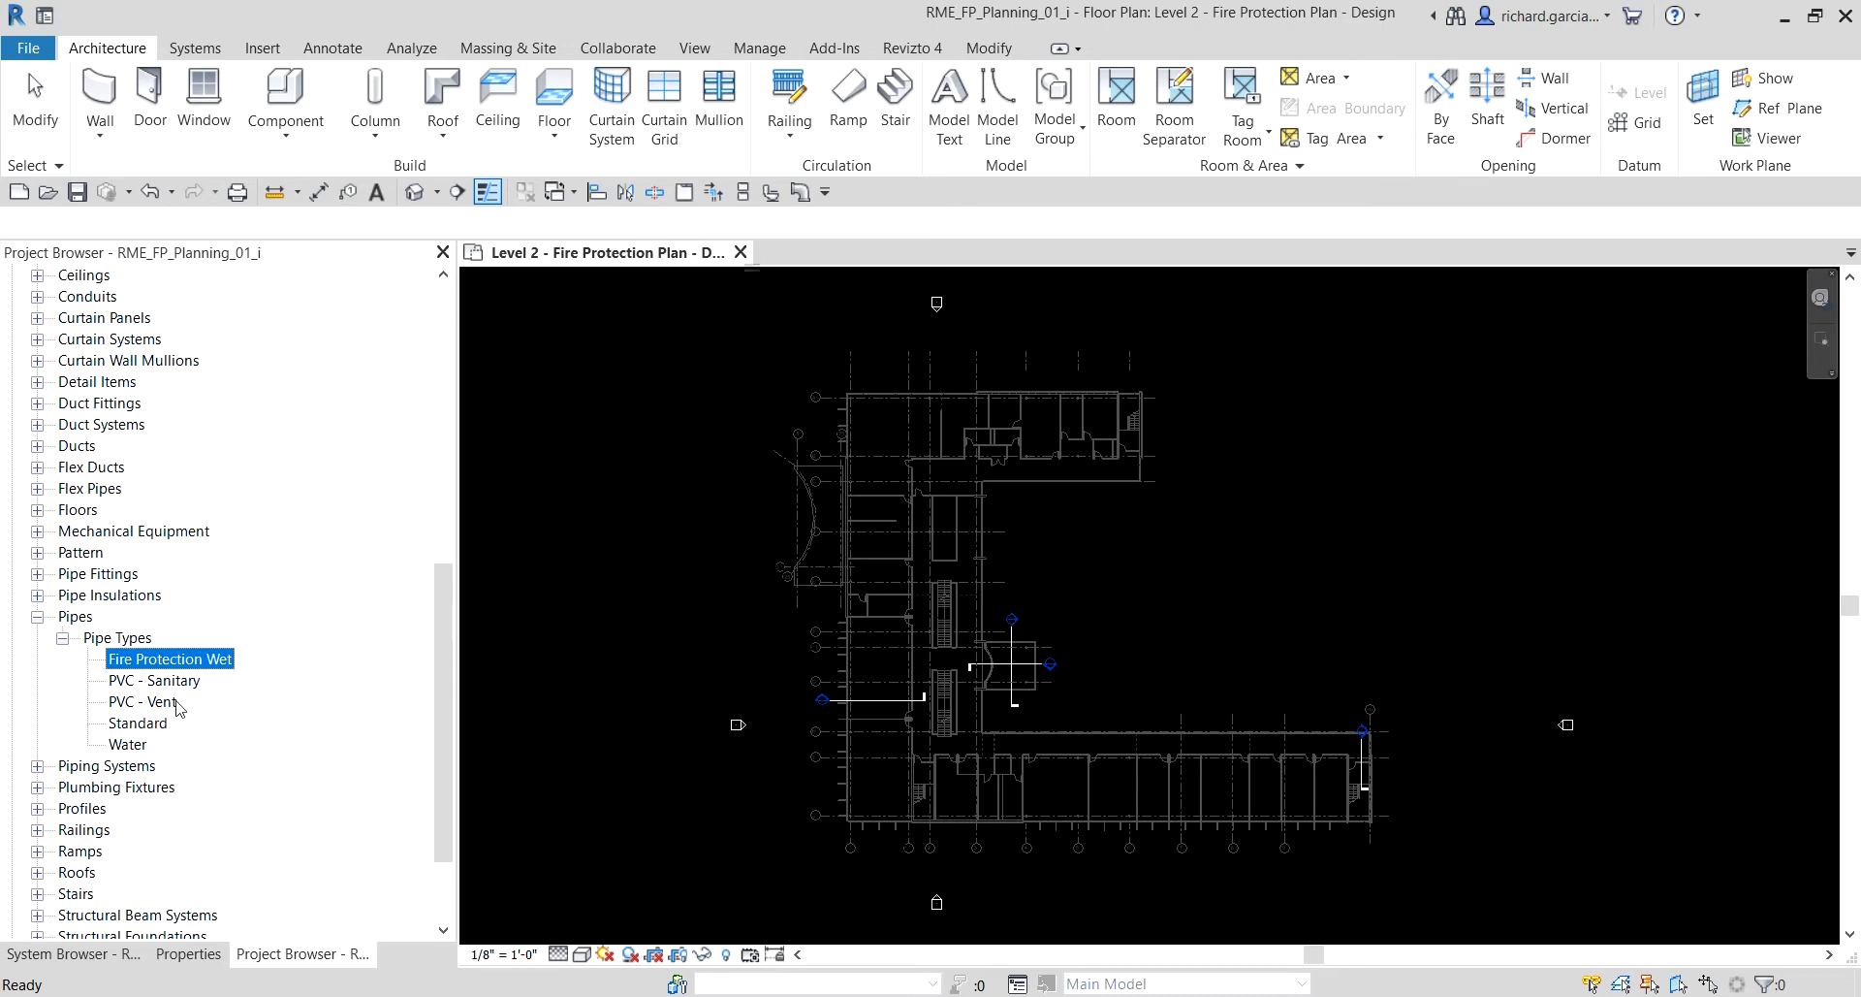
Step: Set the pipe segment in the Fire Protection Wet pipe type's routing preferences to Carbon Steel - Schedule 40
{"action": "left_click", "coordinate": [165, 661]}
{"action": "double_click", "coordinate": [164, 660]}
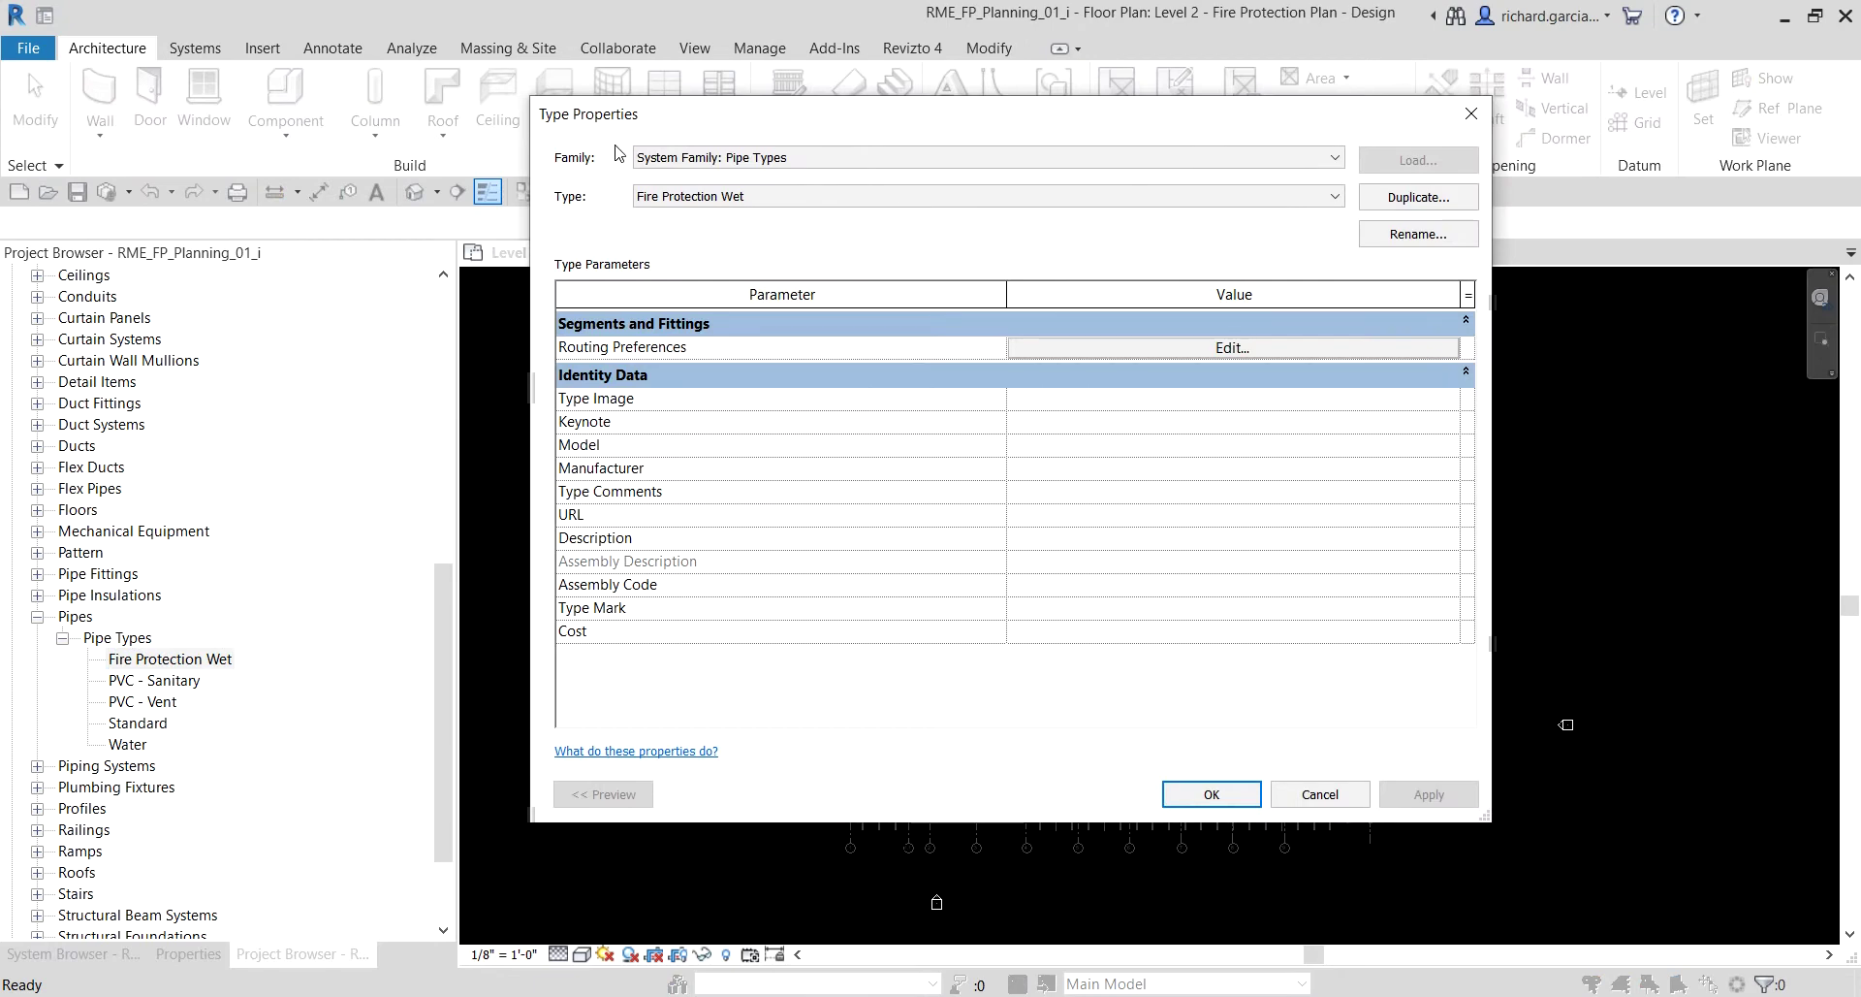
{"action": "left_click", "coordinate": [625, 115]}
{"action": "left_click", "coordinate": [1095, 348]}
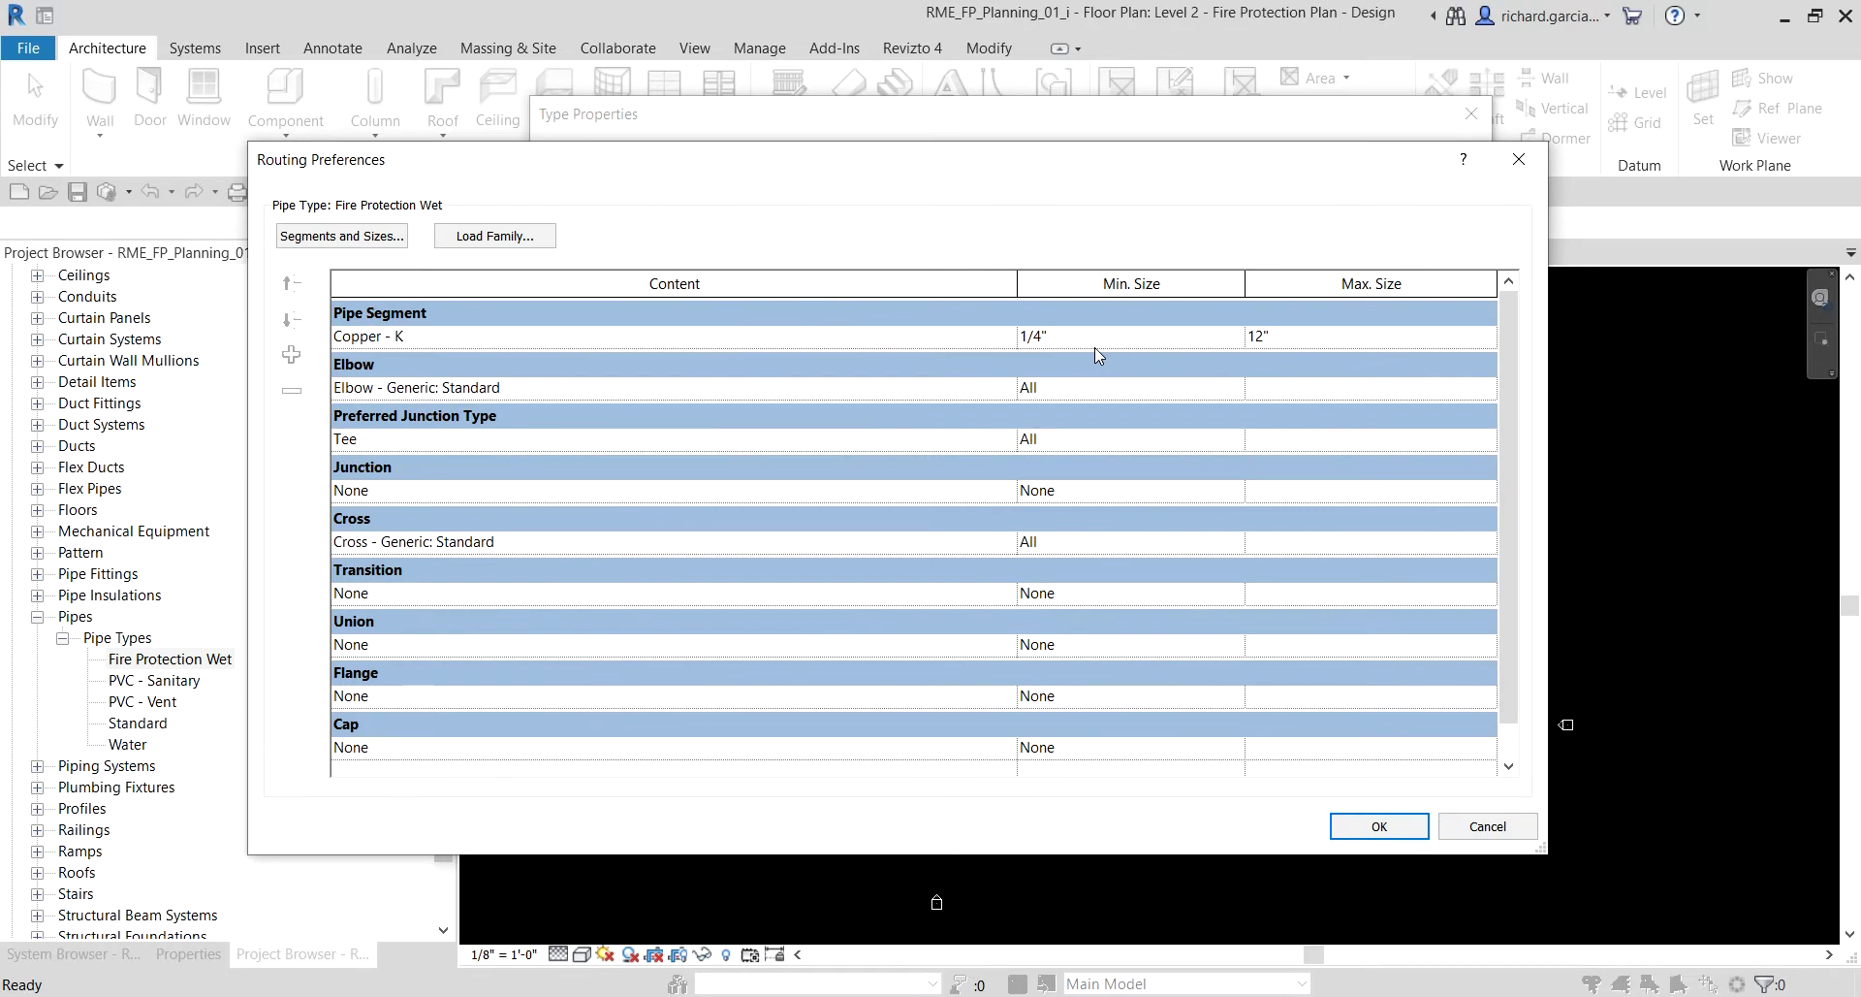
{"action": "left_click", "coordinate": [998, 339]}
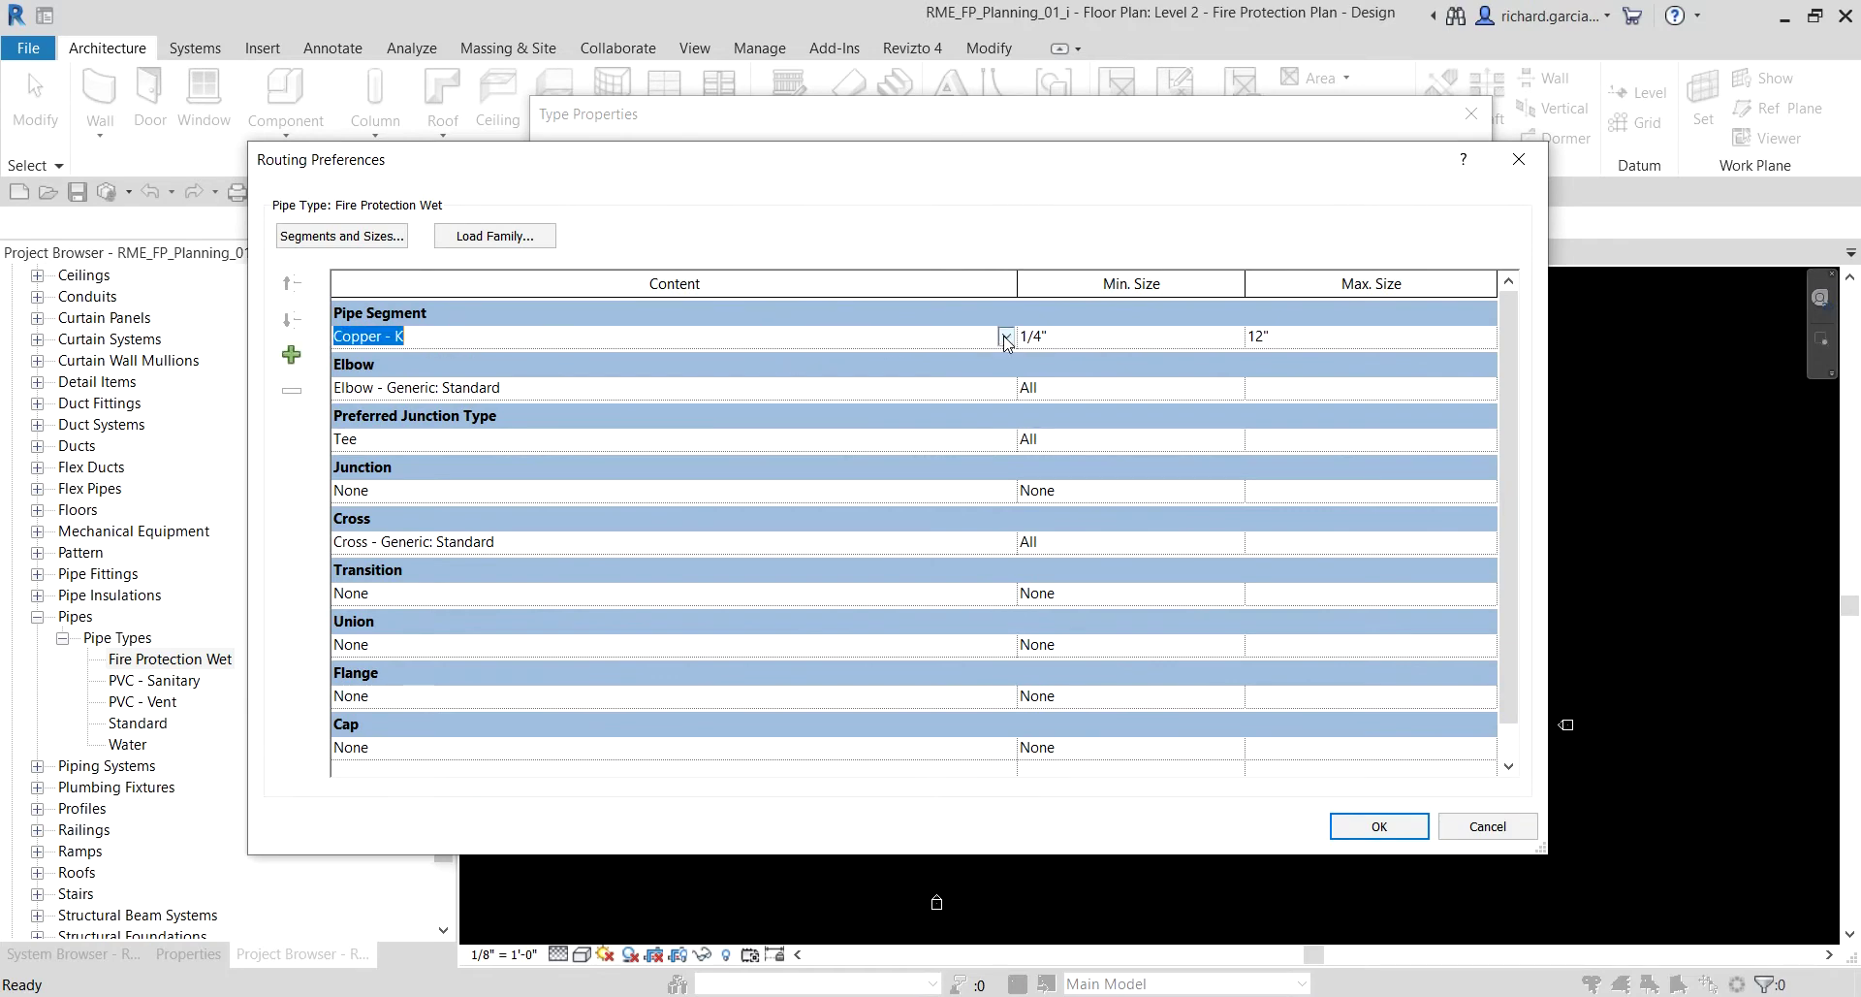
{"action": "left_click", "coordinate": [1006, 338]}
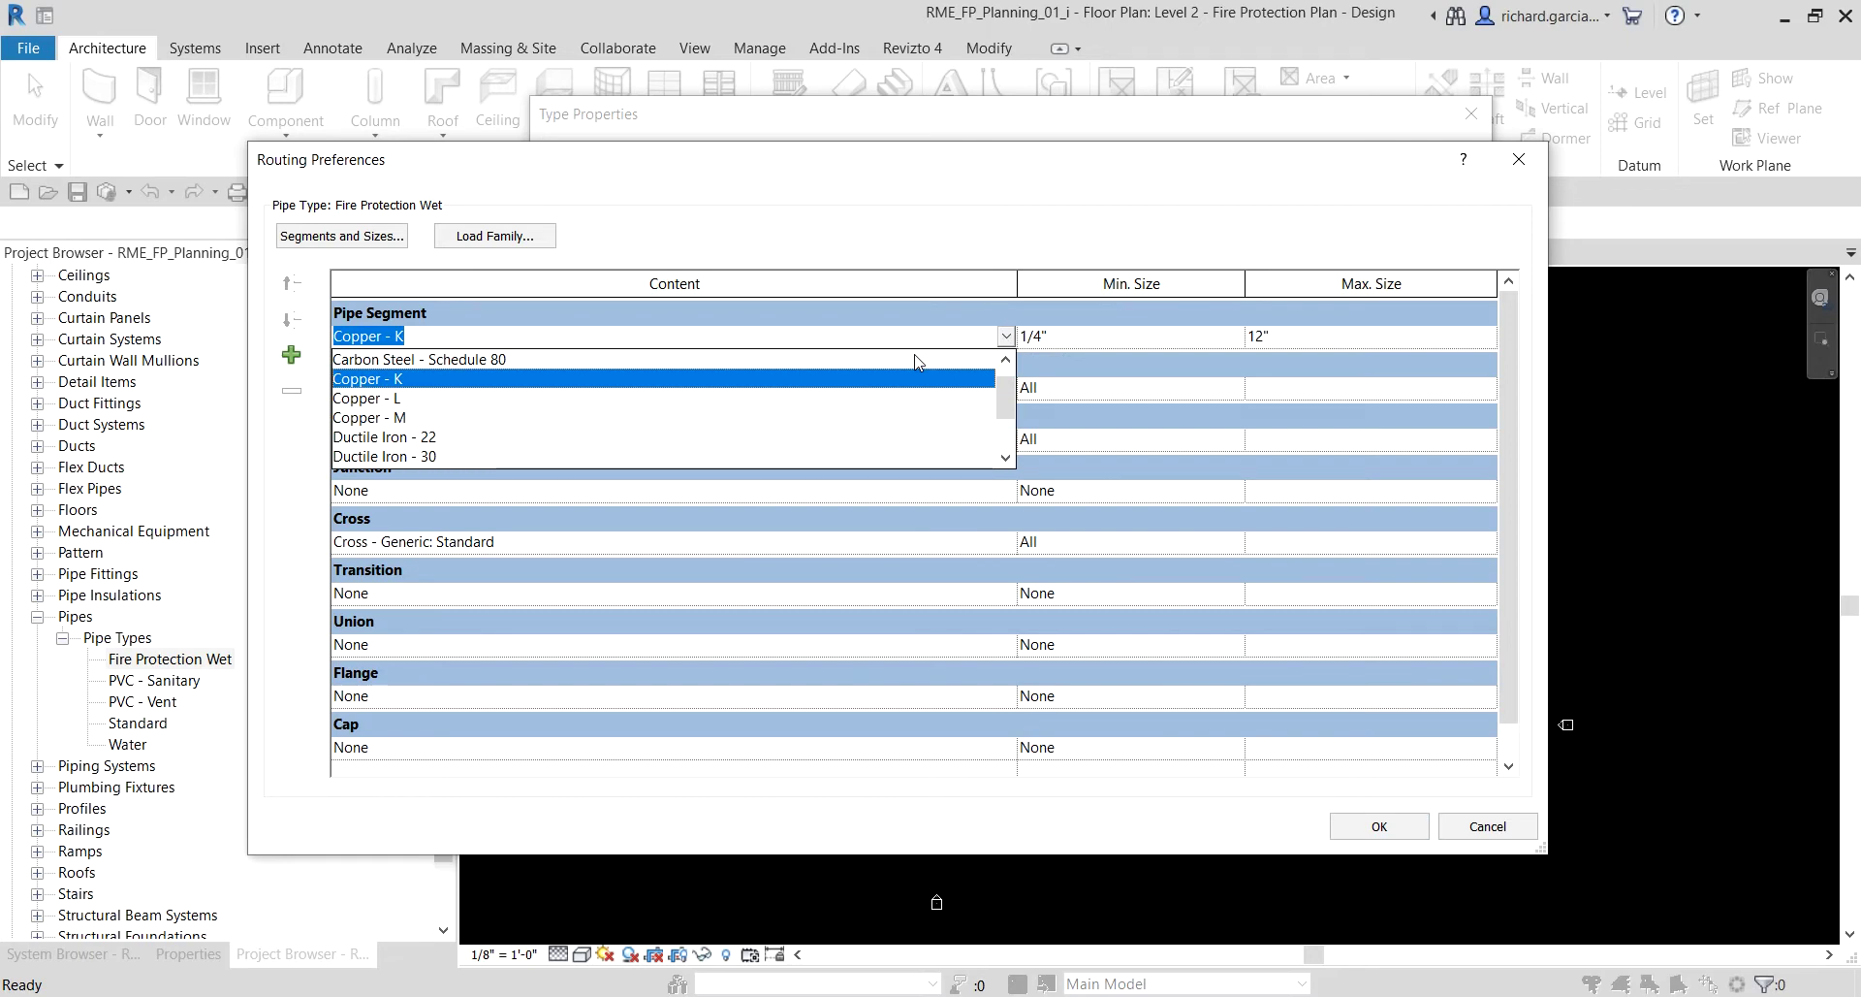
{"action": "scroll", "coordinate": [734, 405], "scroll_direction": "up", "scroll_amount": 1}
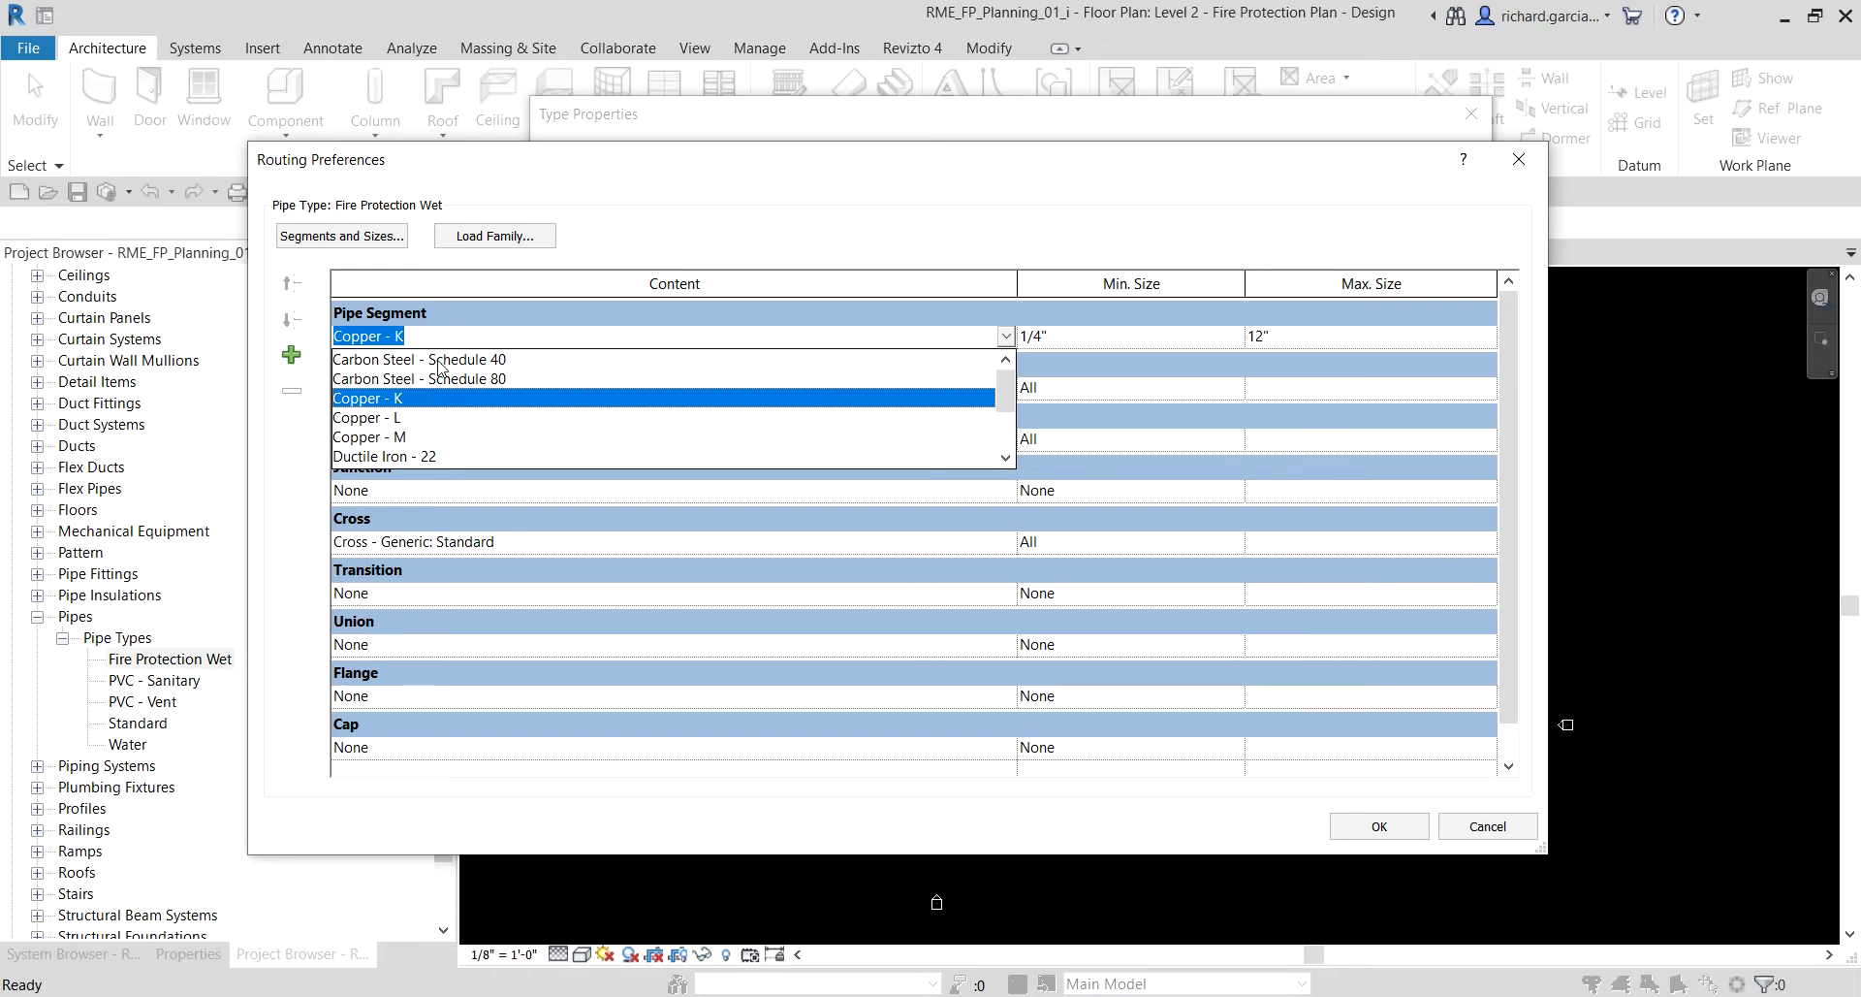
{"action": "left_click", "coordinate": [439, 361]}
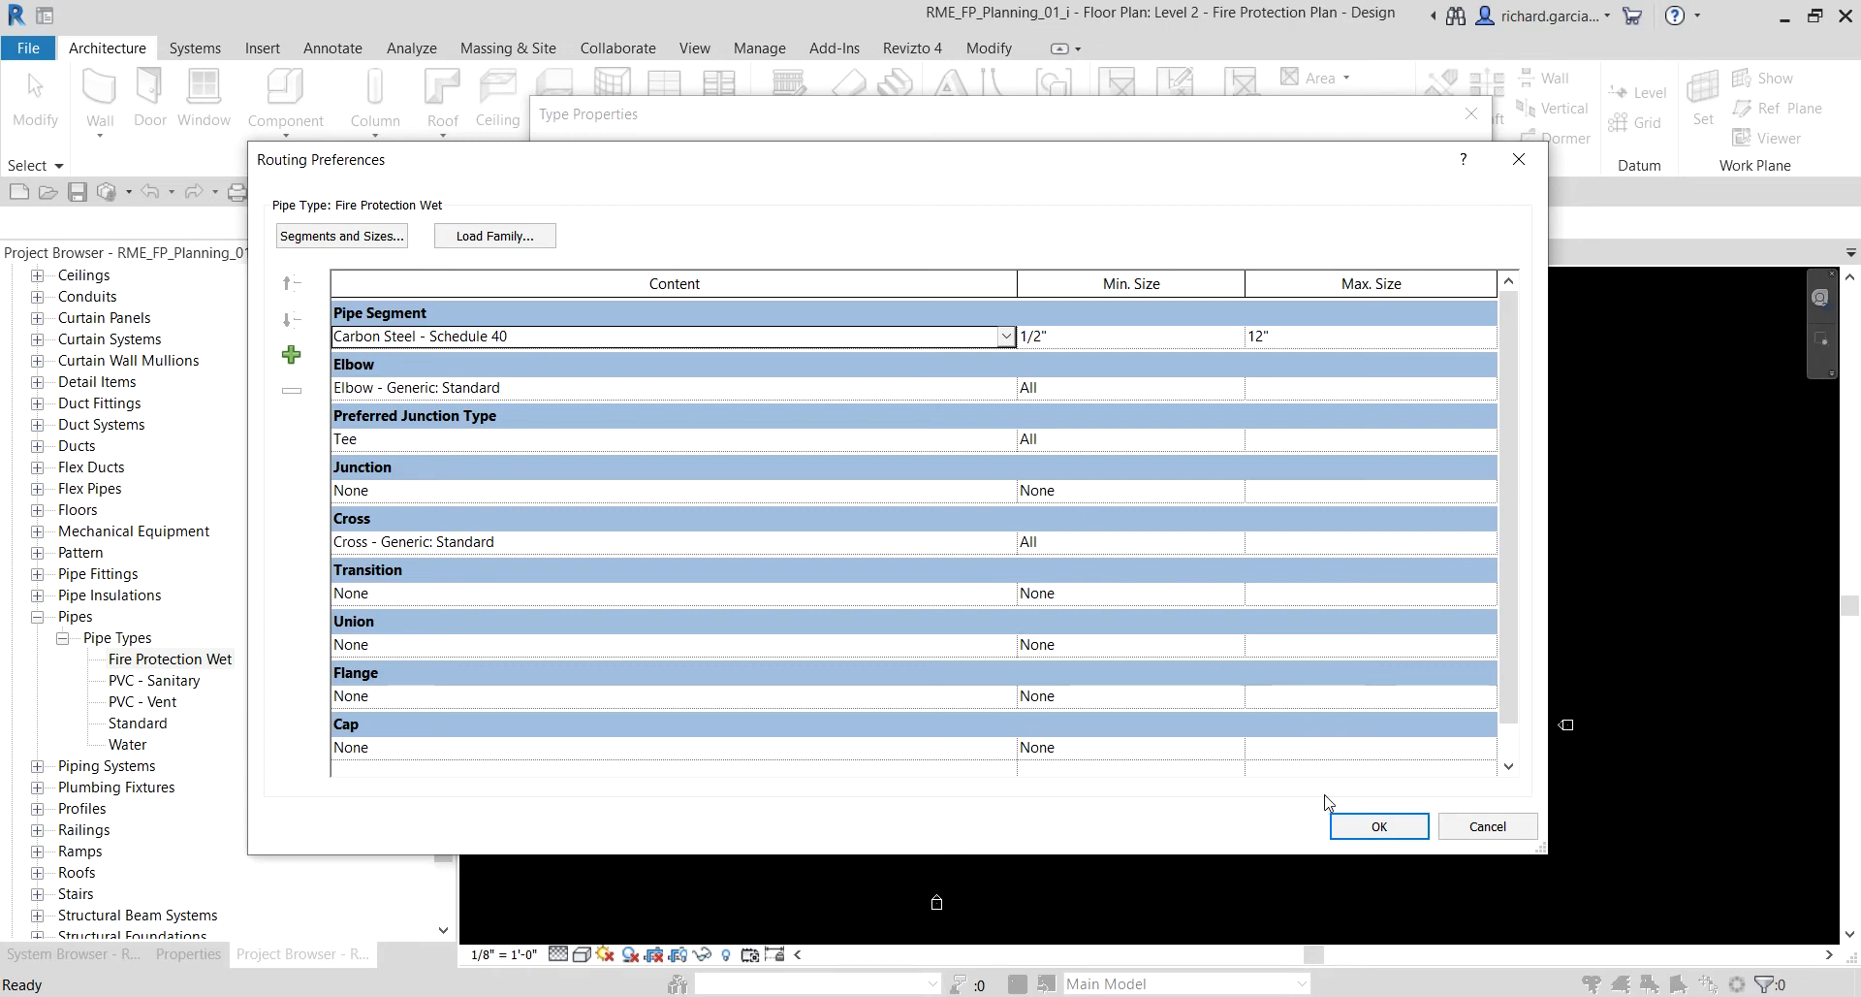
{"action": "left_click", "coordinate": [1361, 834]}
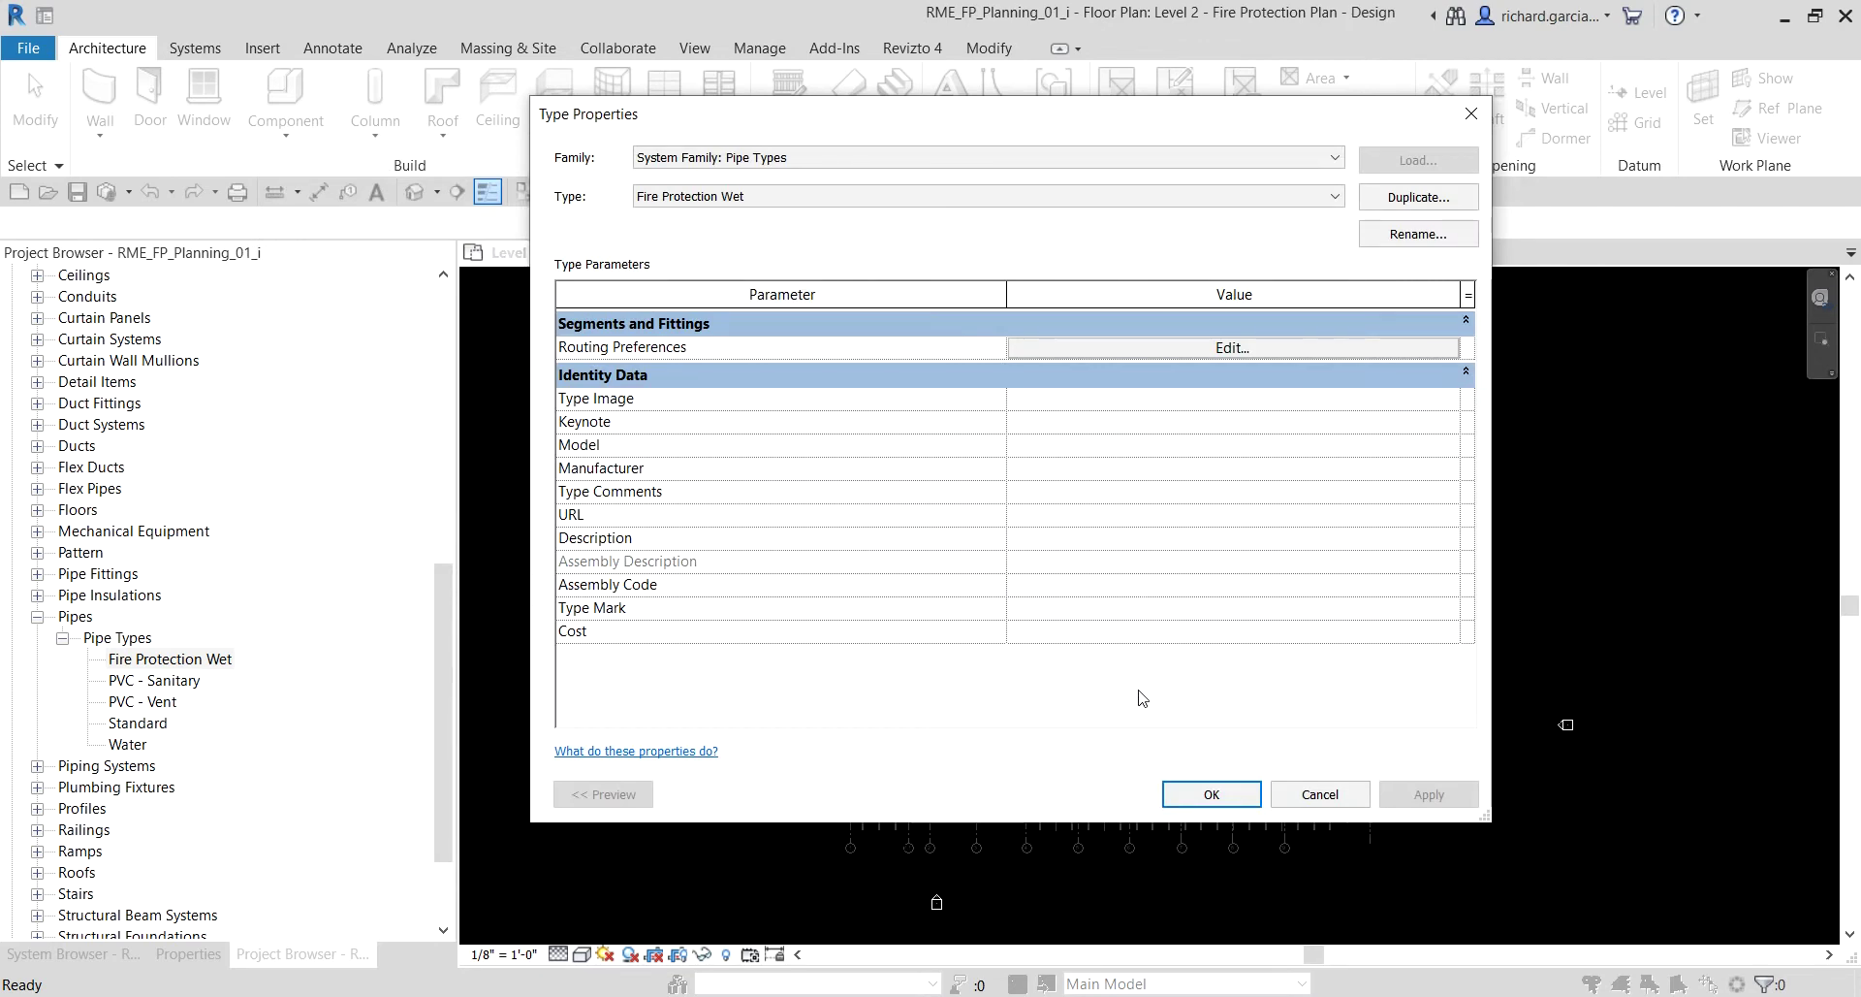
{"action": "left_click", "coordinate": [1206, 791]}
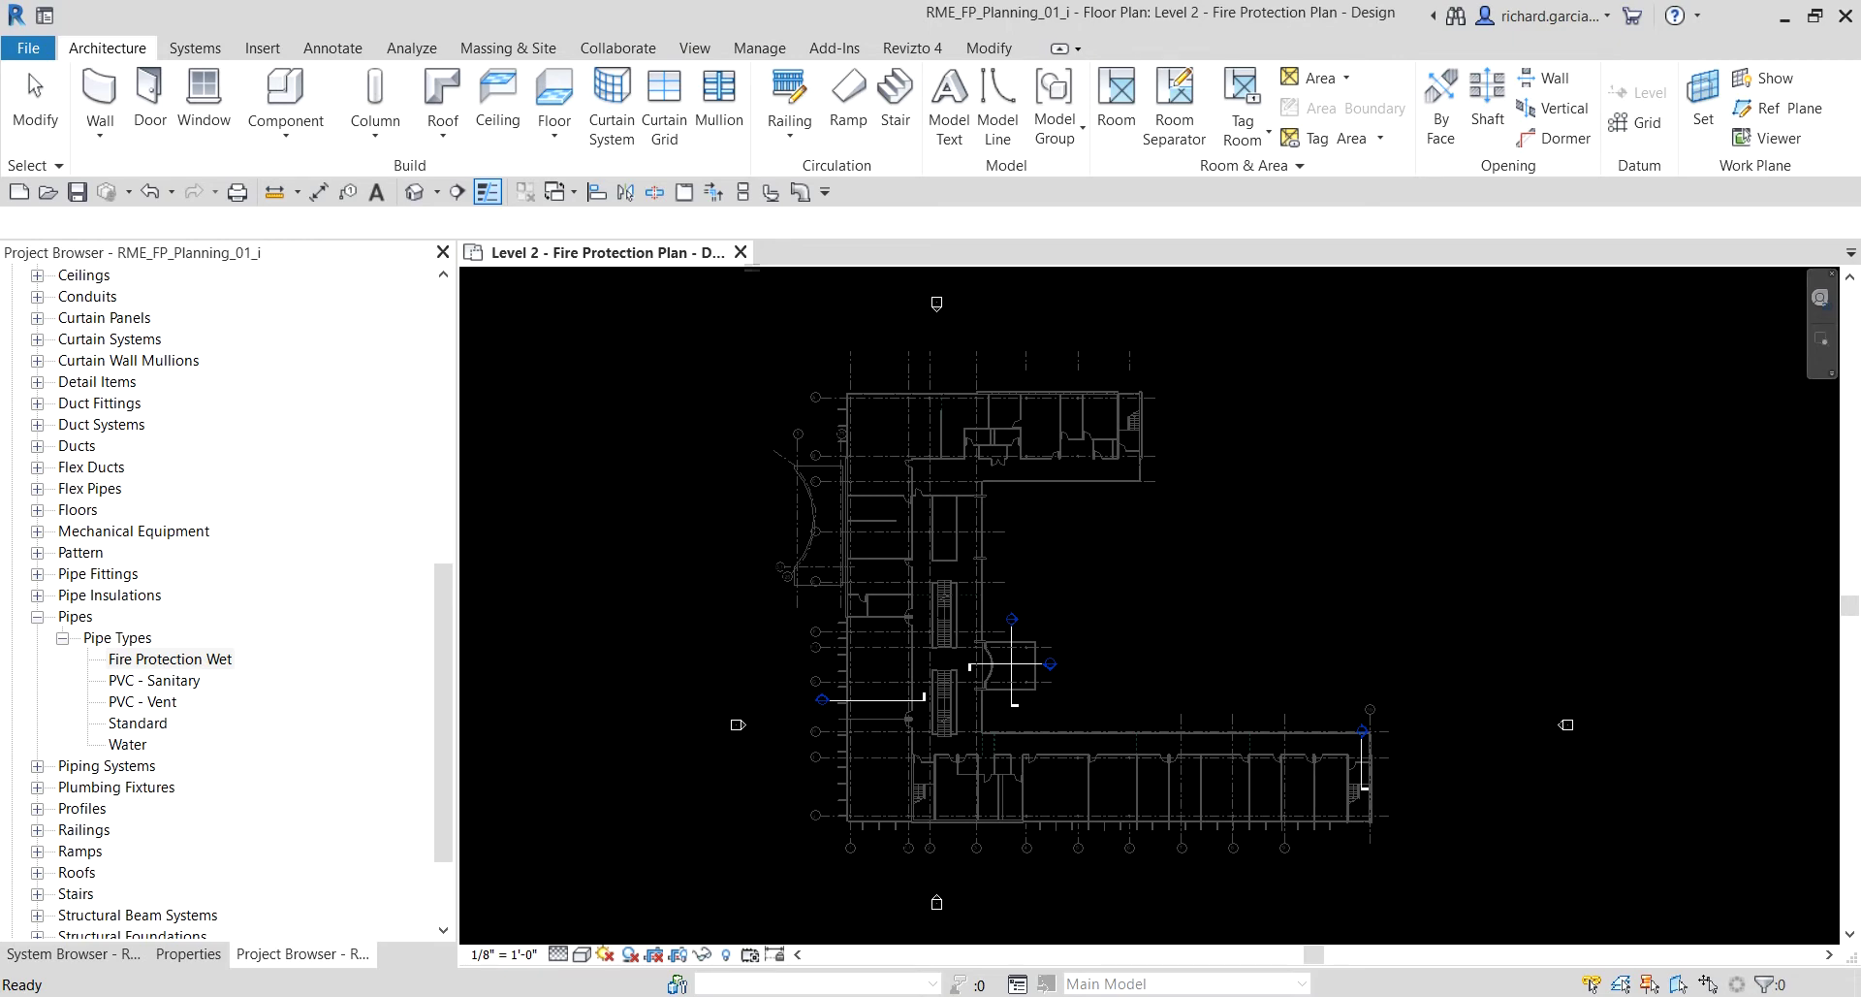
{"action": "left_click", "coordinate": [1255, 559]}
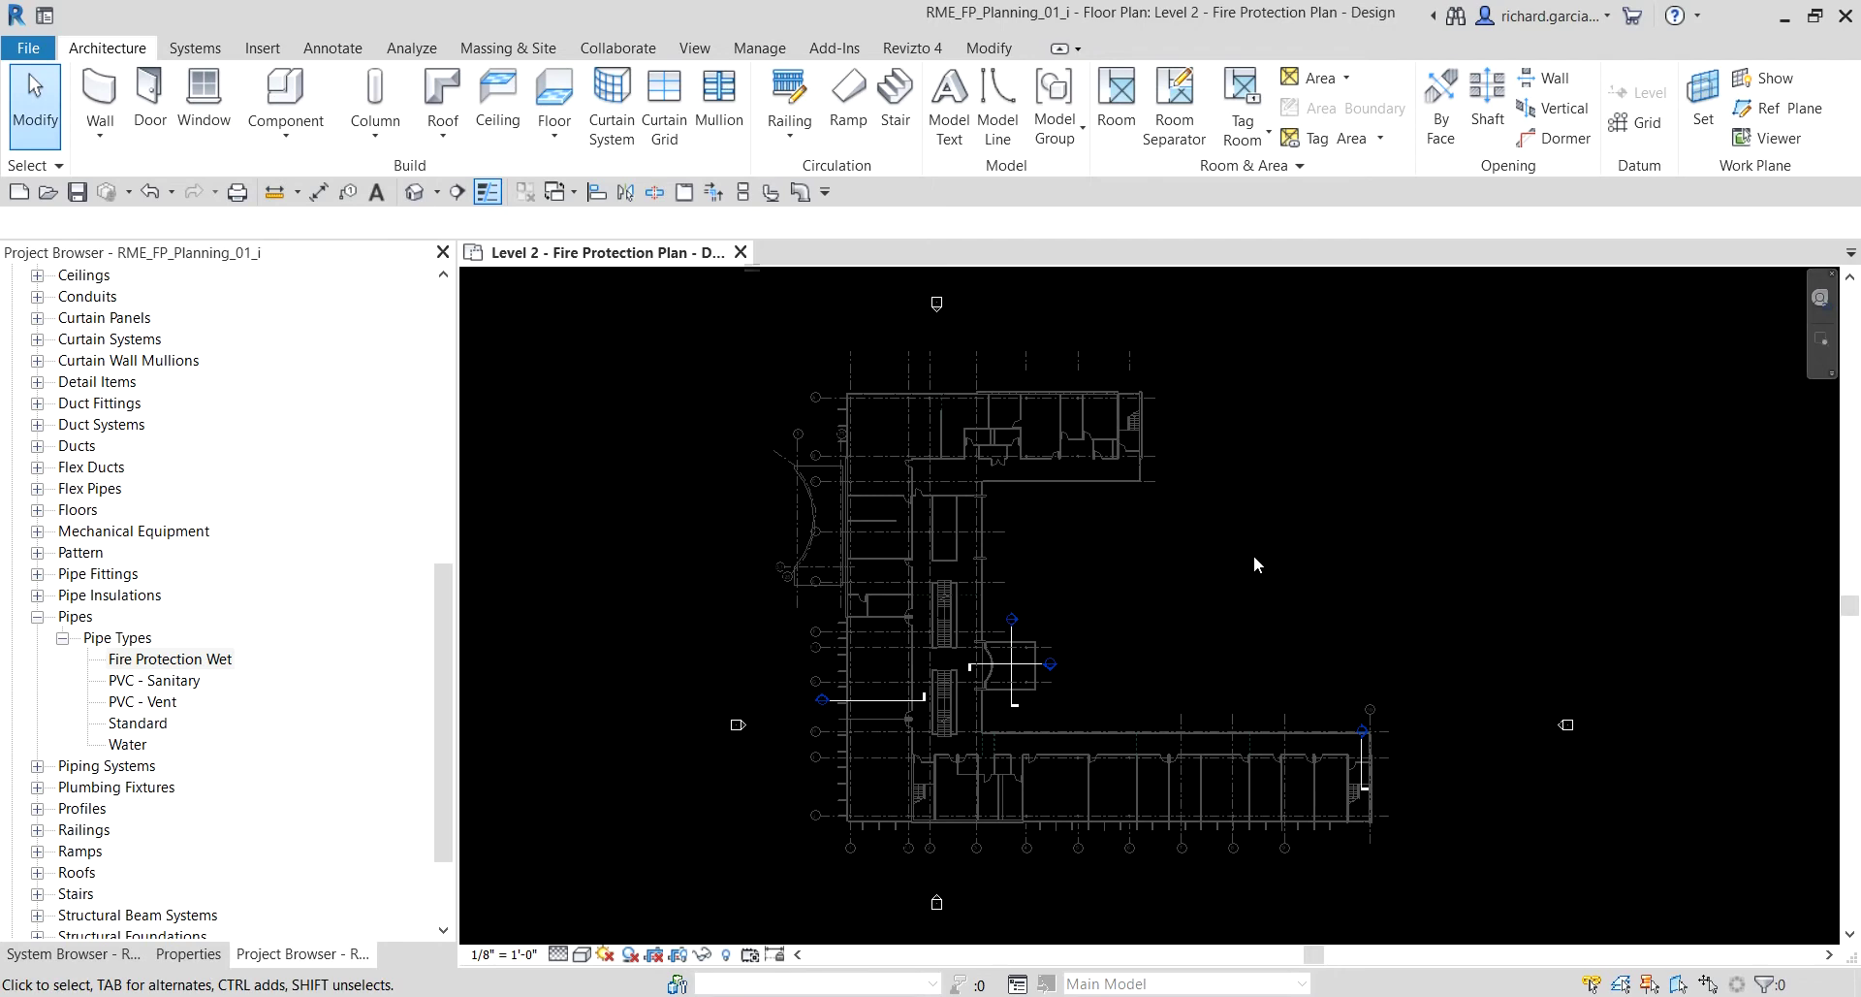
Step: In the pipe conversion settings, set the main pipe type of the Fire Protection Wet system to Fire Protection Wet
{"action": "left_click", "coordinate": [200, 50]}
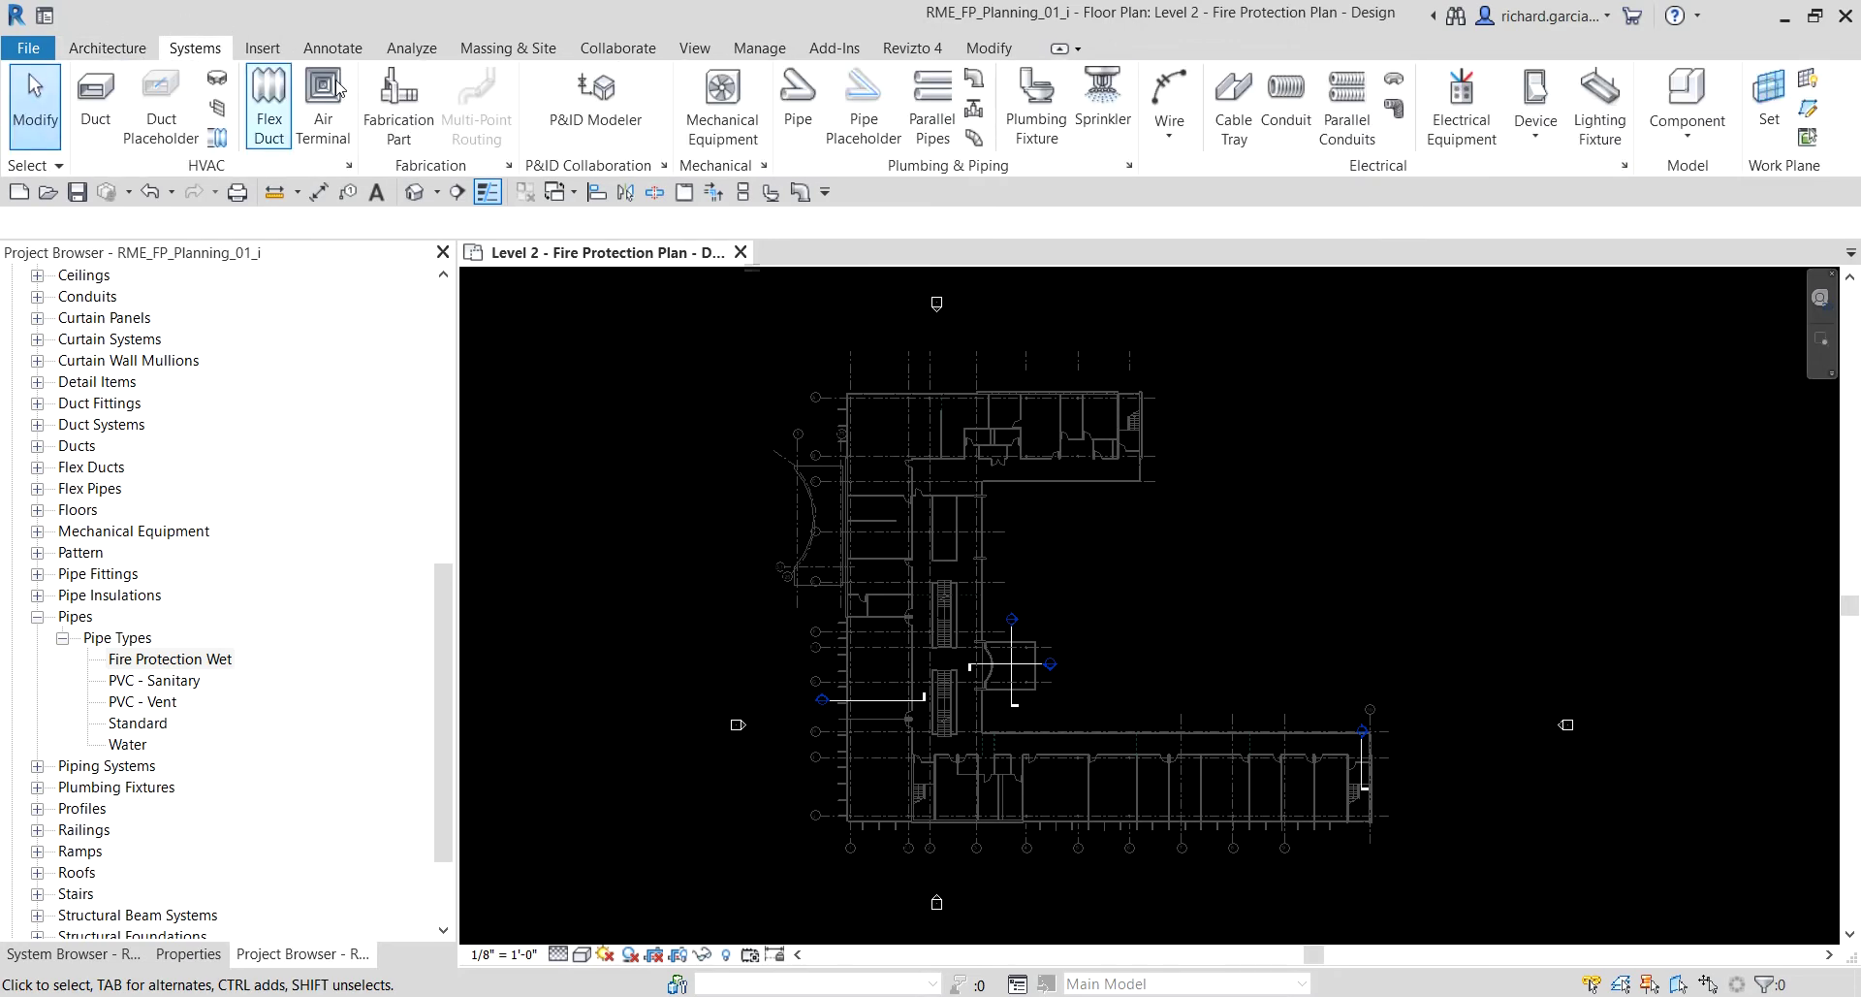
{"action": "left_click", "coordinate": [1130, 166]}
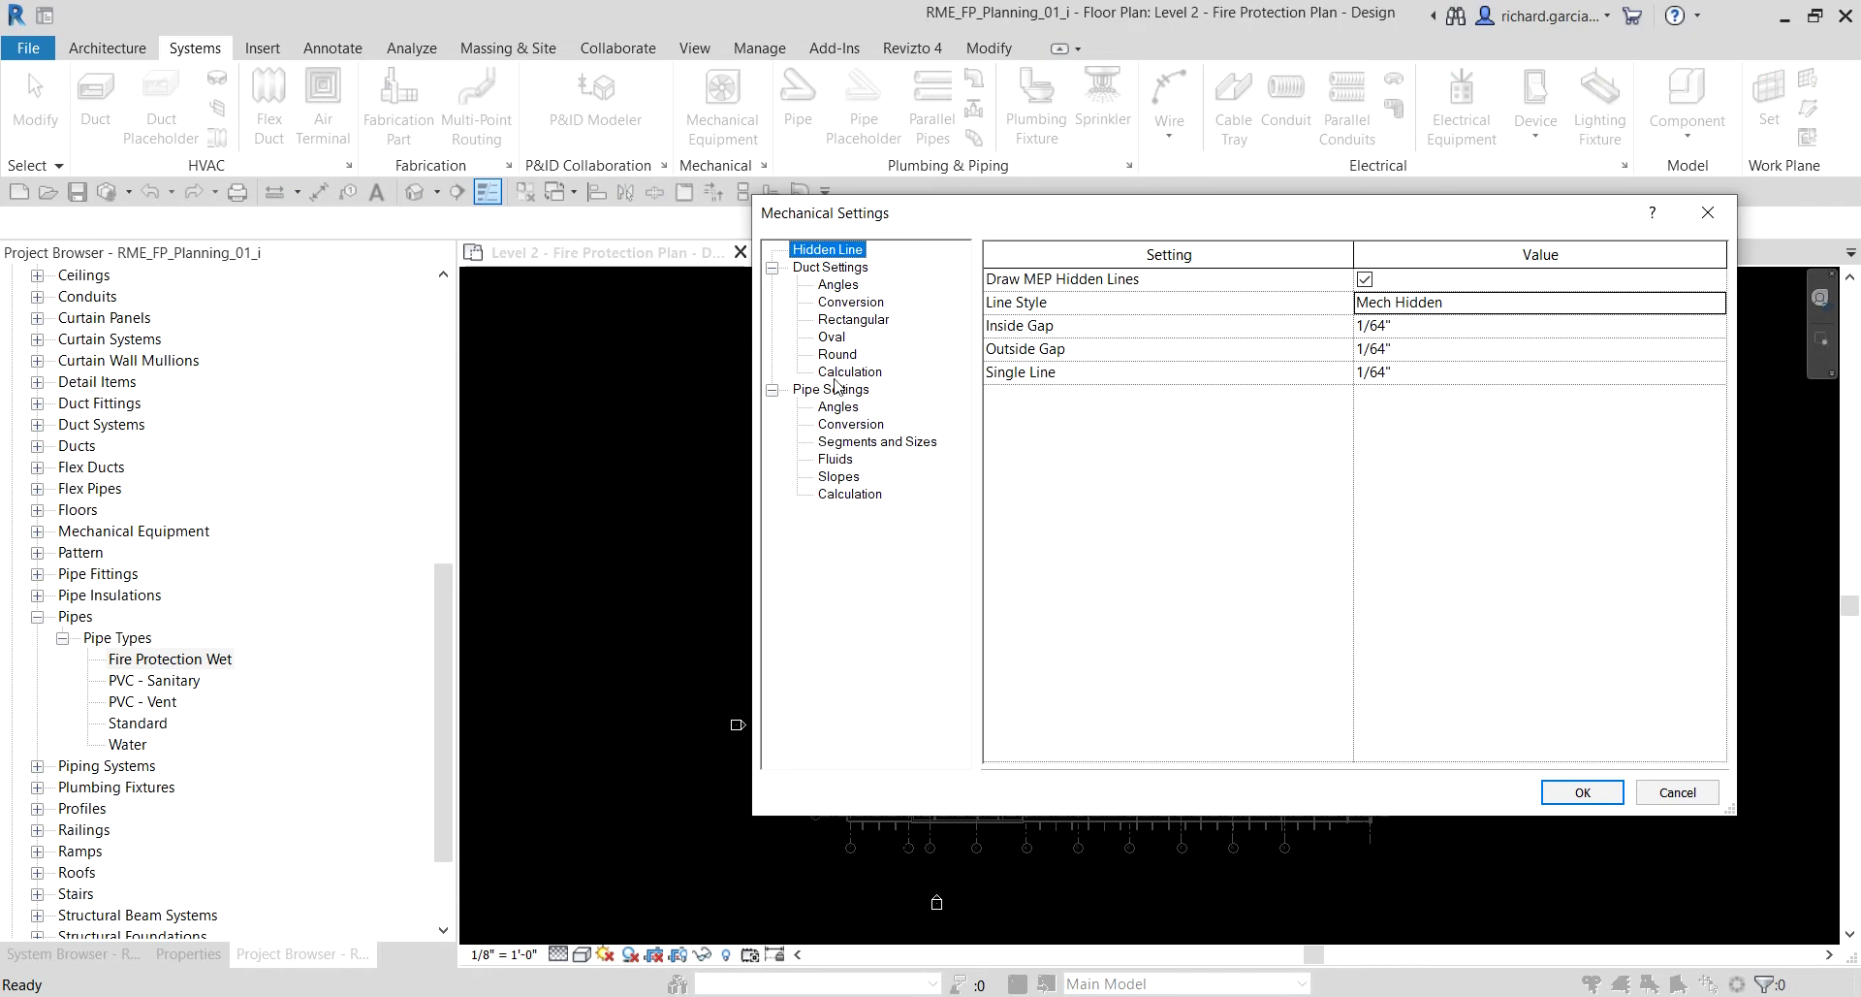
{"action": "left_click", "coordinate": [832, 392]}
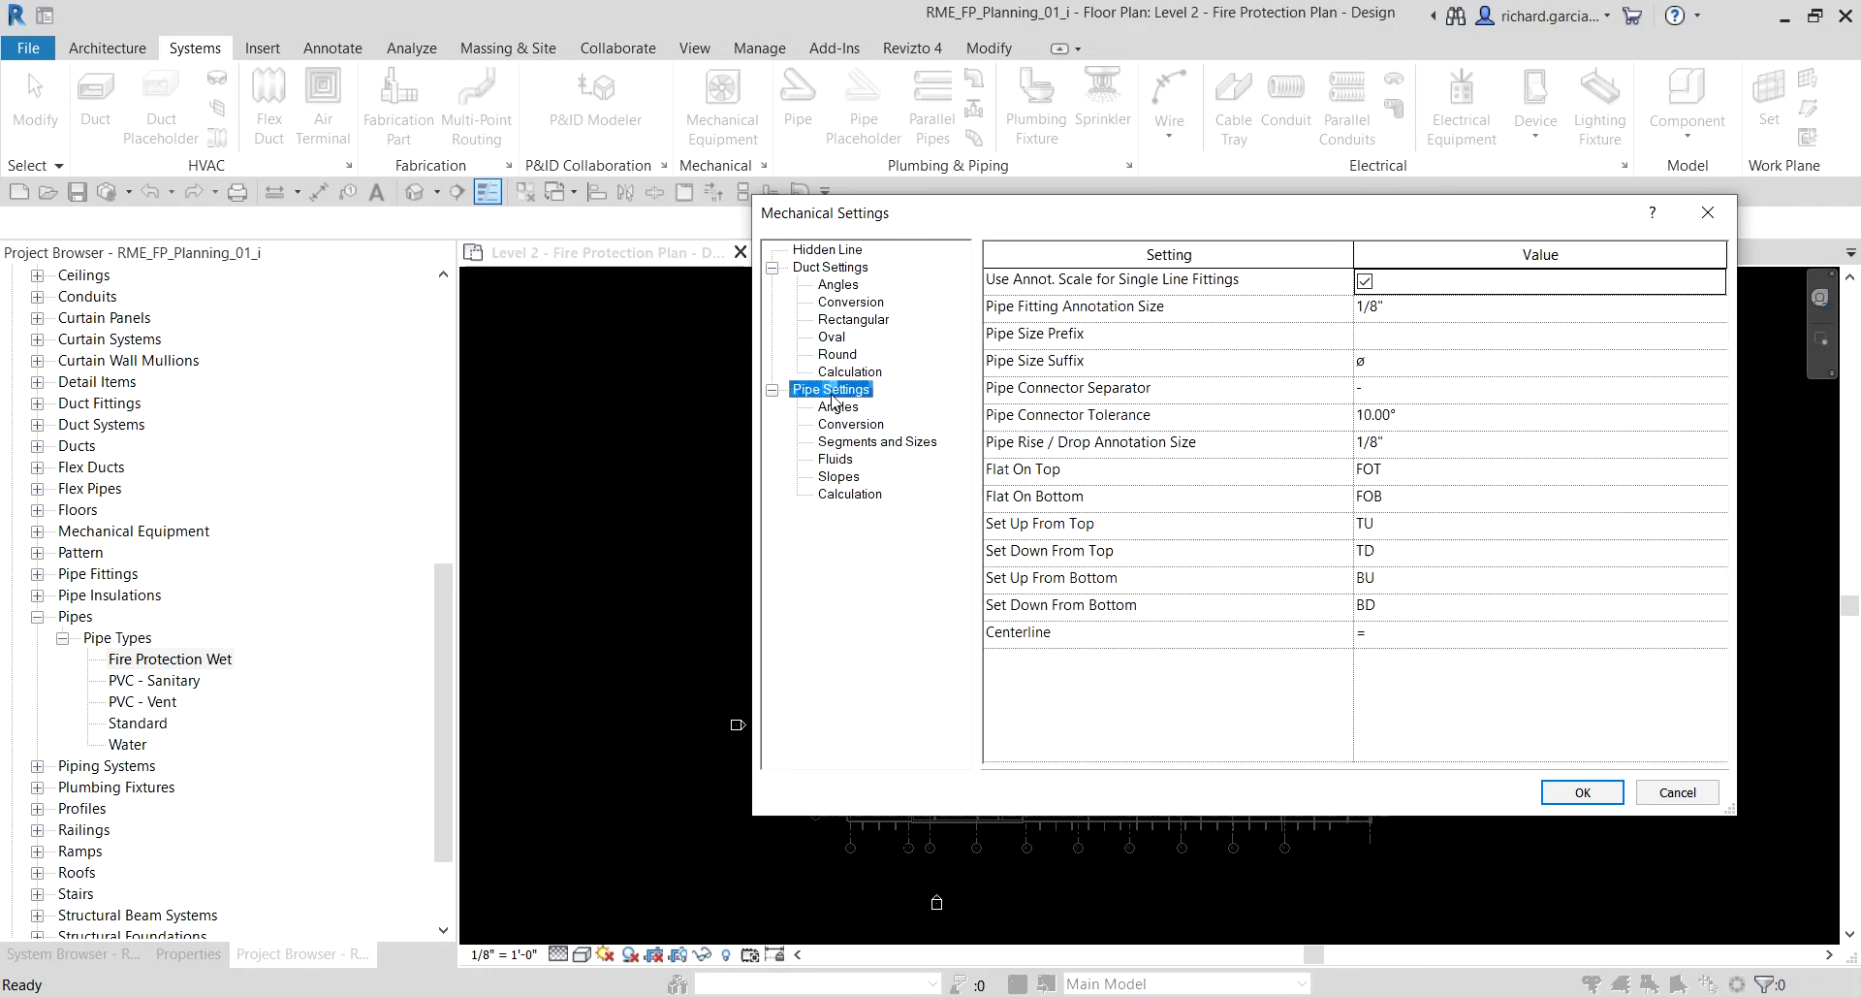
{"action": "left_click", "coordinate": [841, 429]}
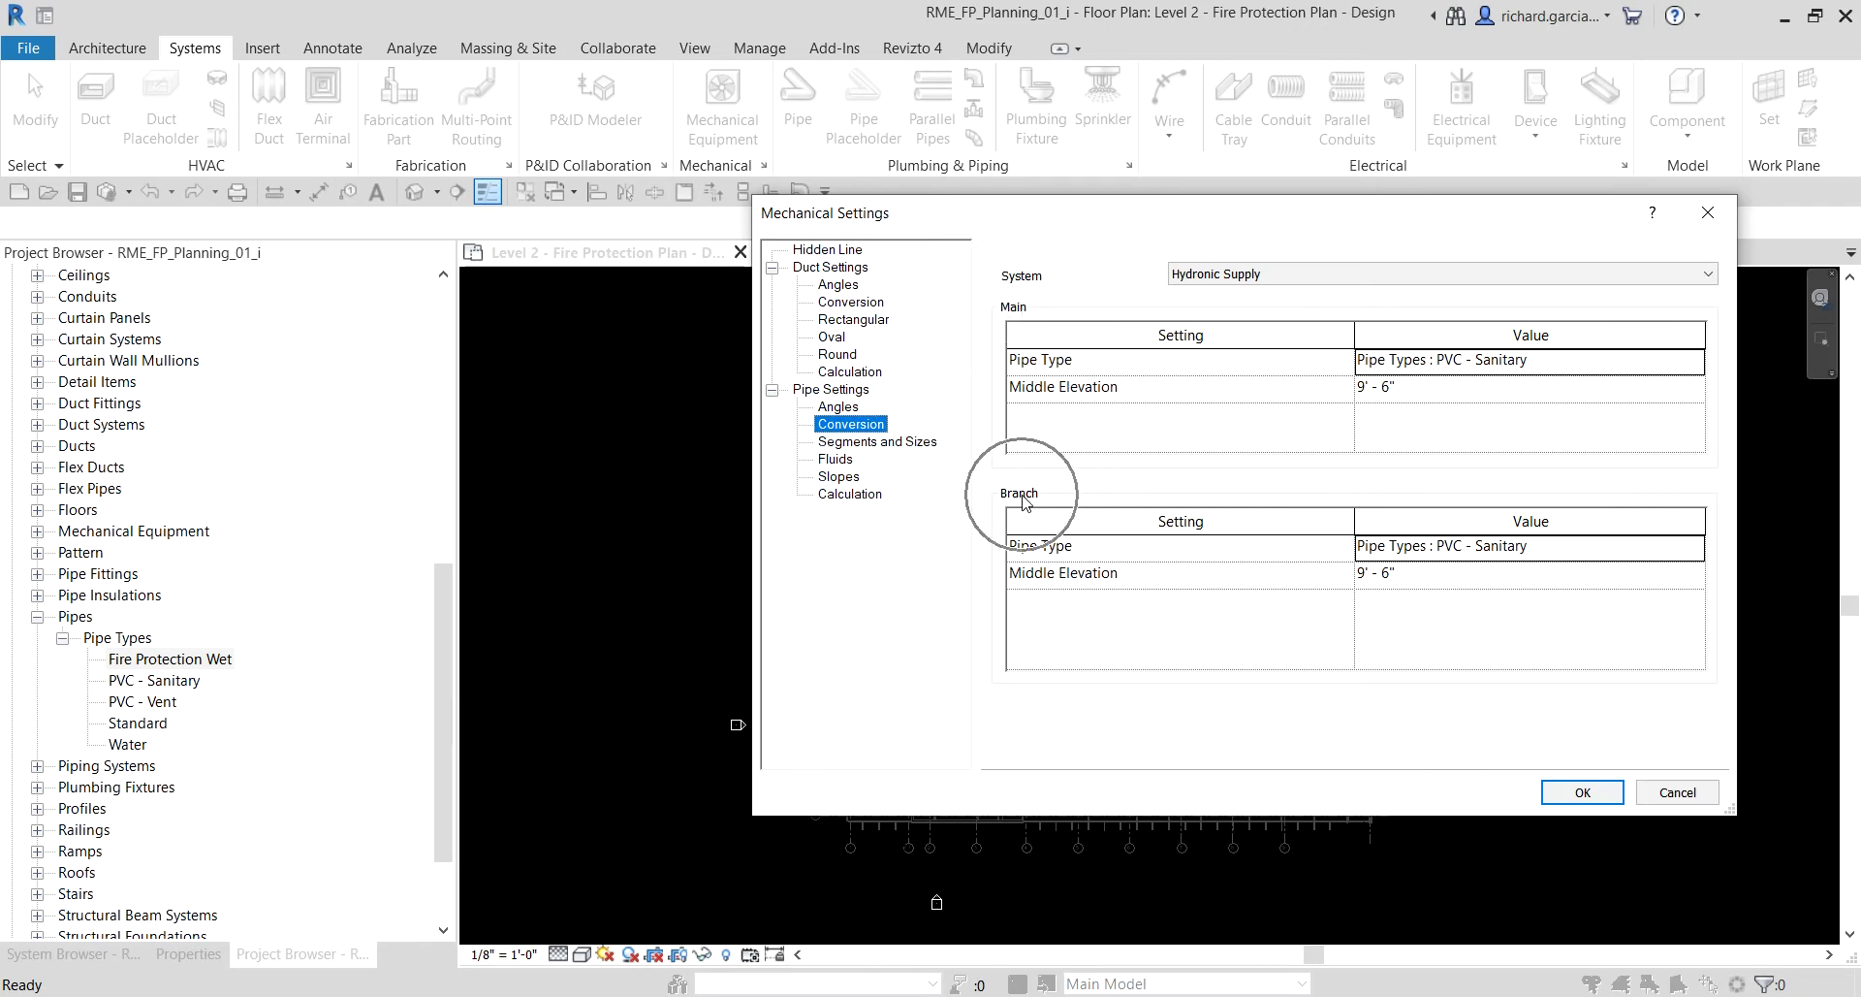
{"action": "left_click", "coordinate": [1253, 275]}
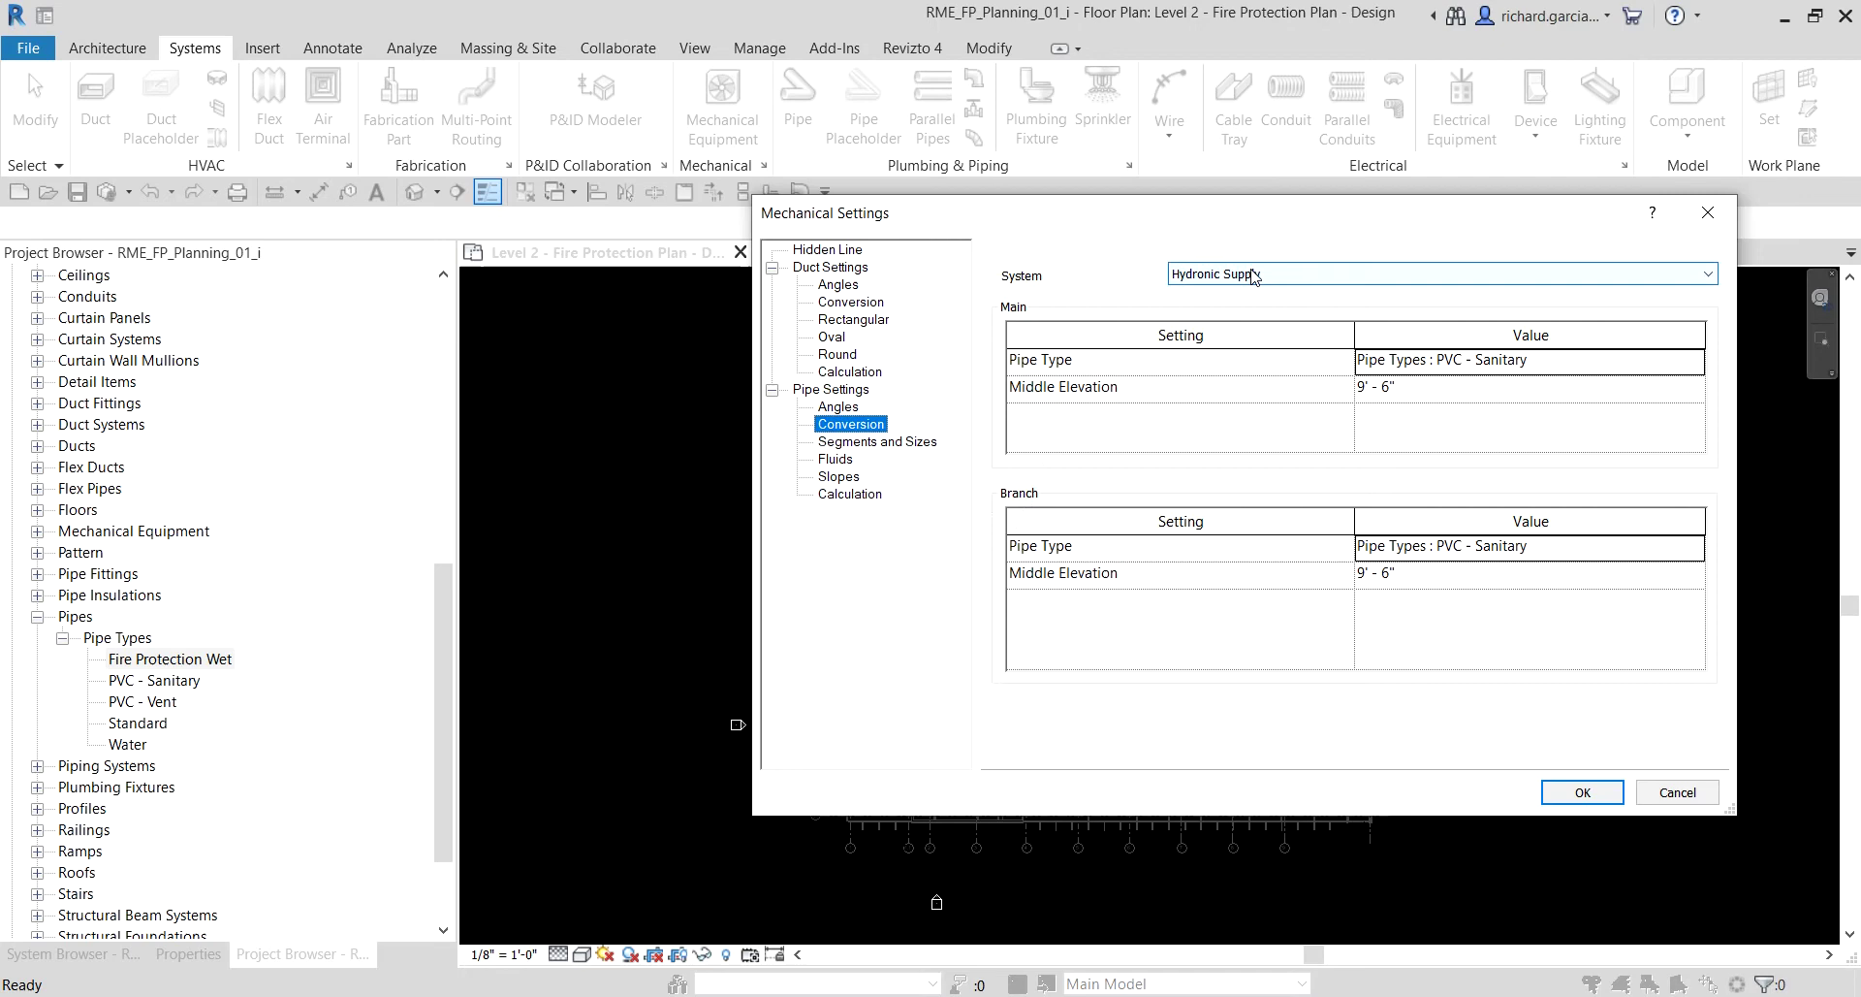
{"action": "left_click", "coordinate": [1254, 276]}
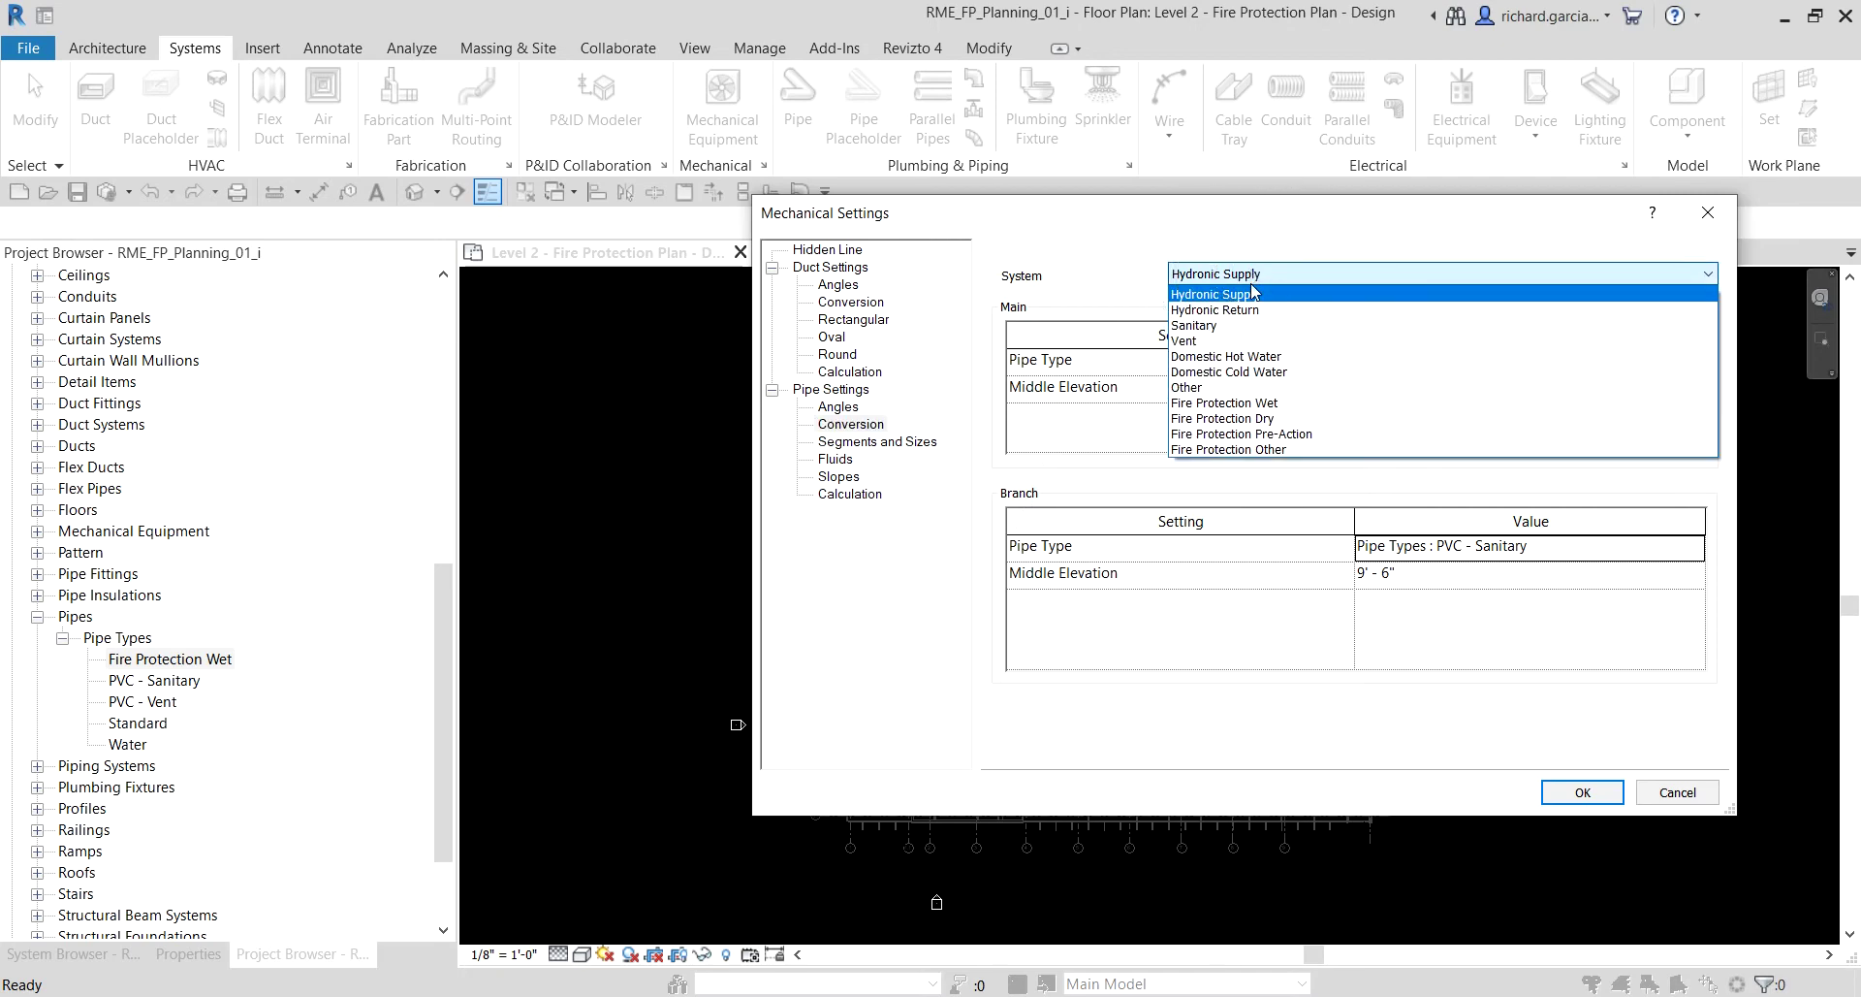
{"action": "left_click", "coordinate": [1259, 403]}
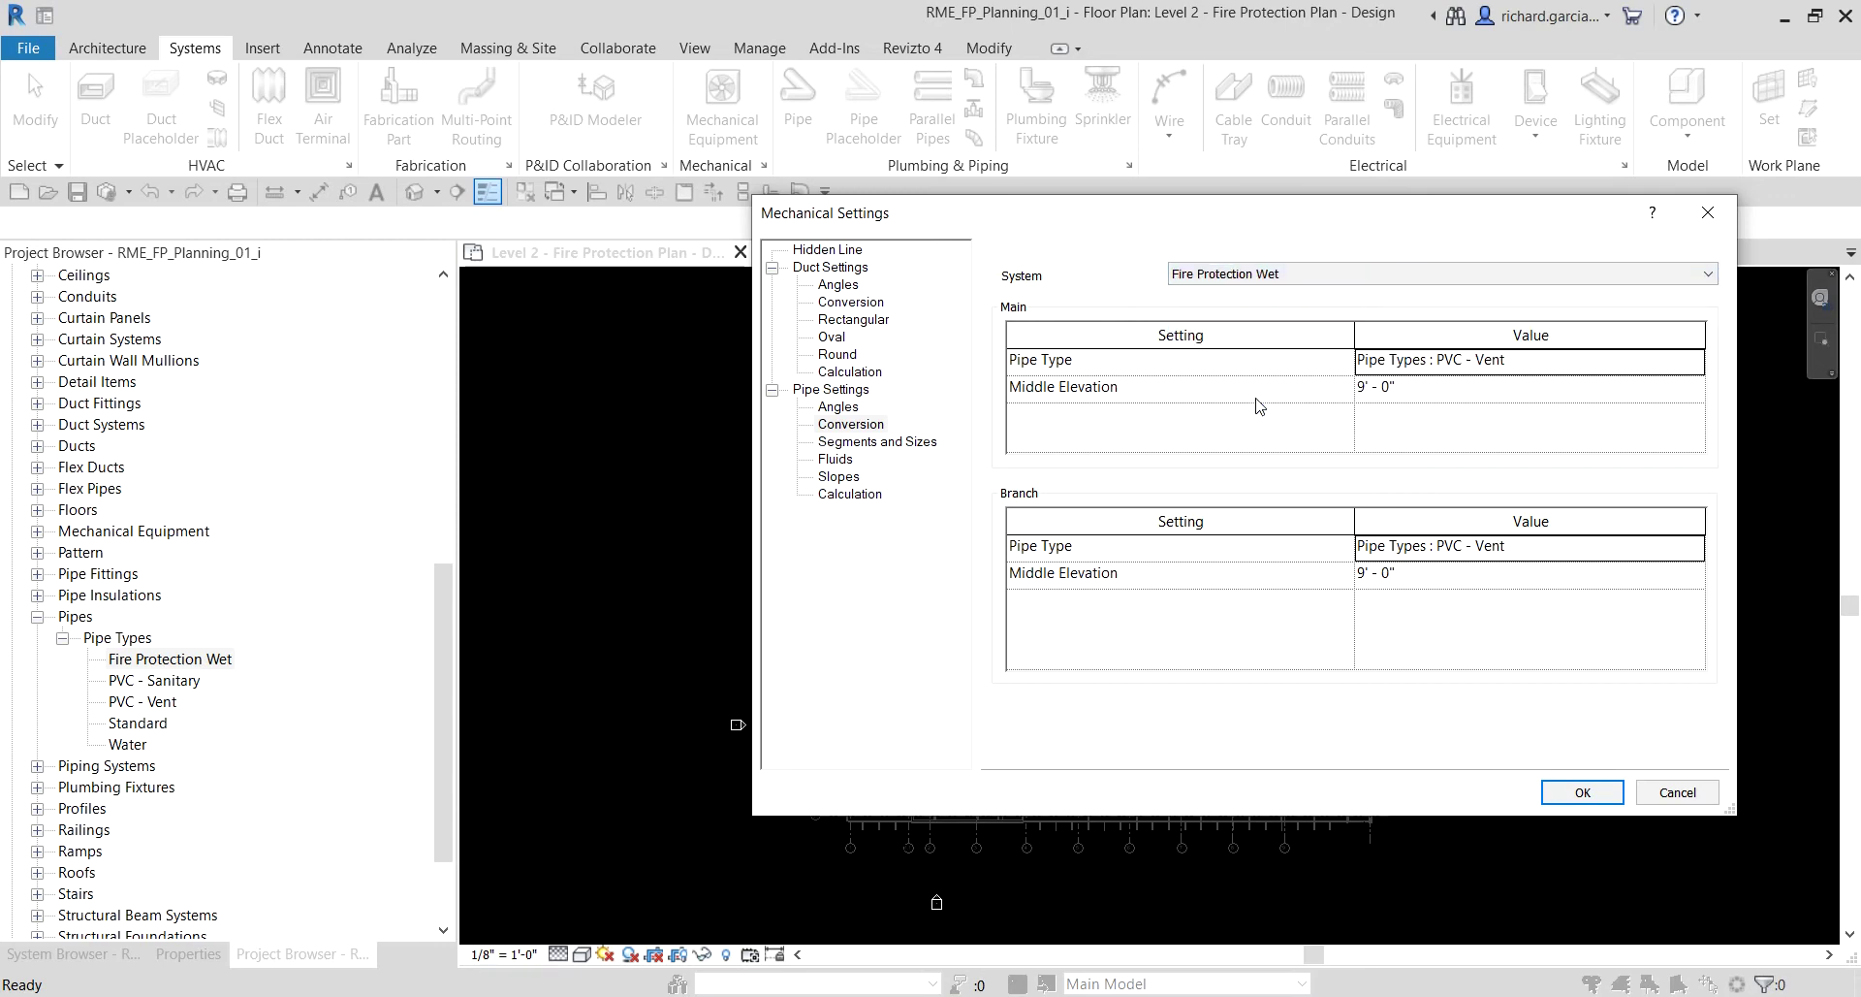
{"action": "left_click", "coordinate": [1563, 370]}
{"action": "left_click", "coordinate": [1693, 366]}
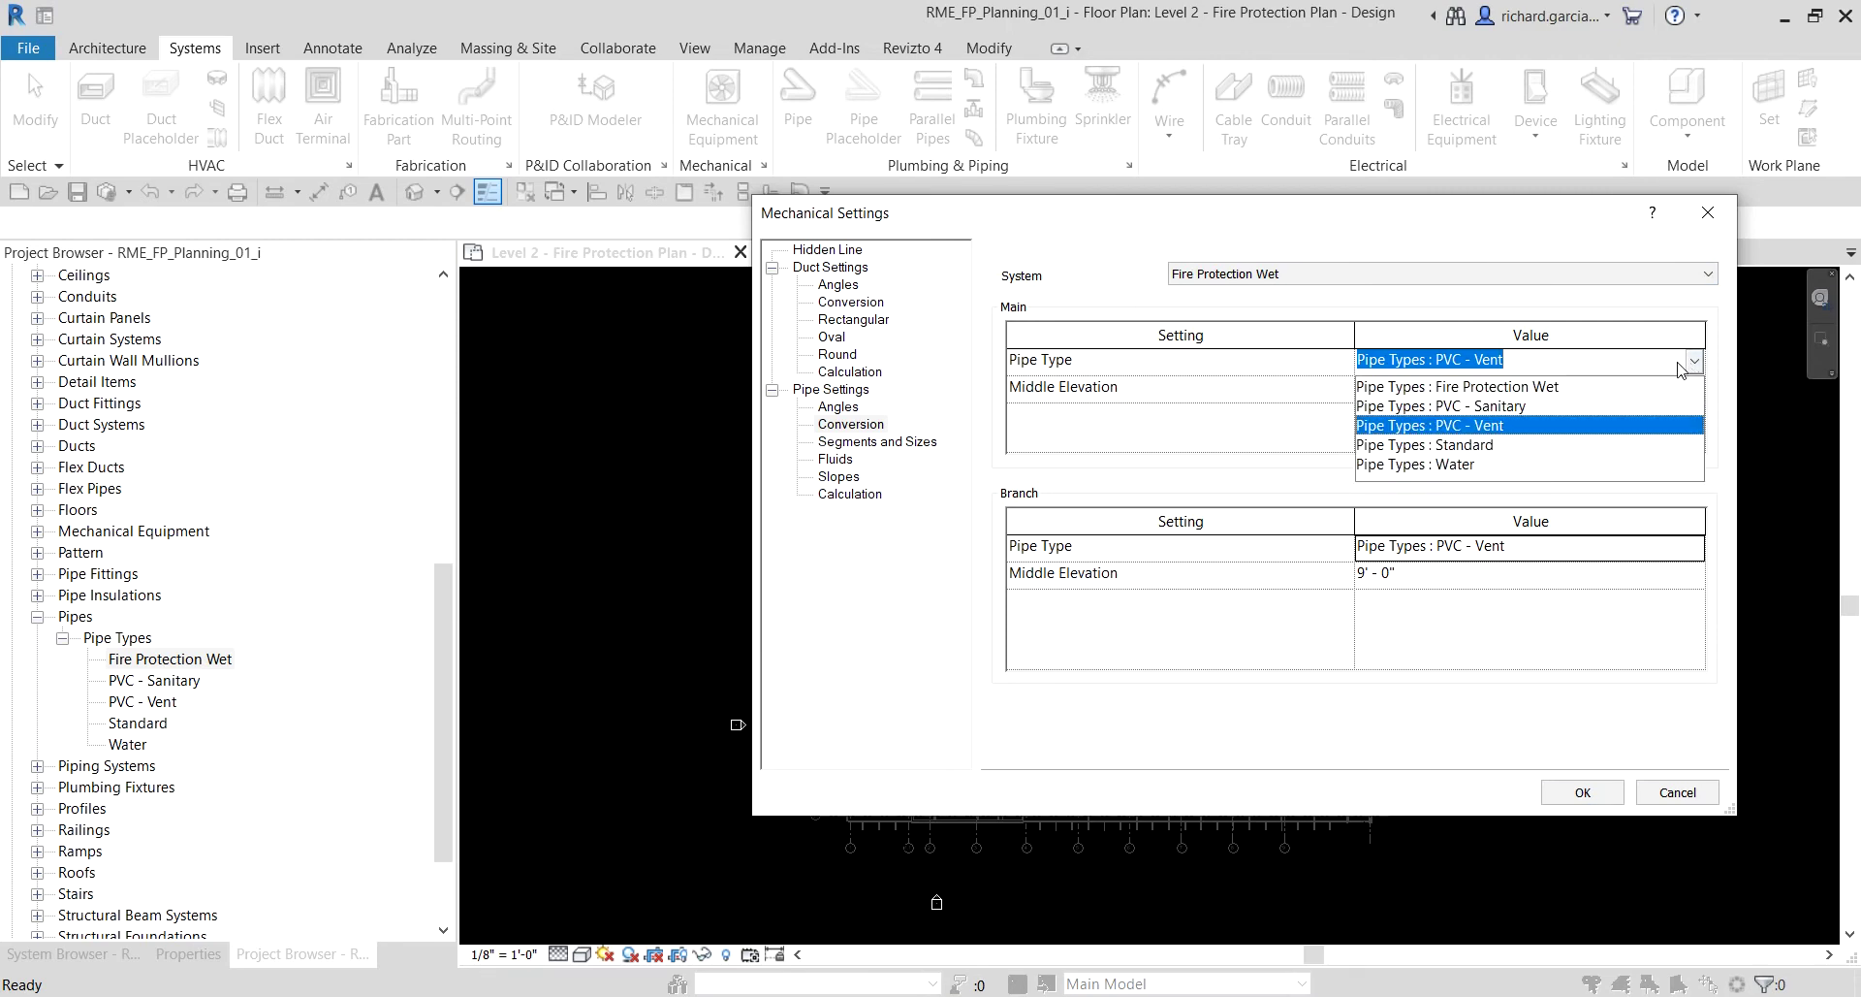
{"action": "left_click", "coordinate": [1523, 387]}
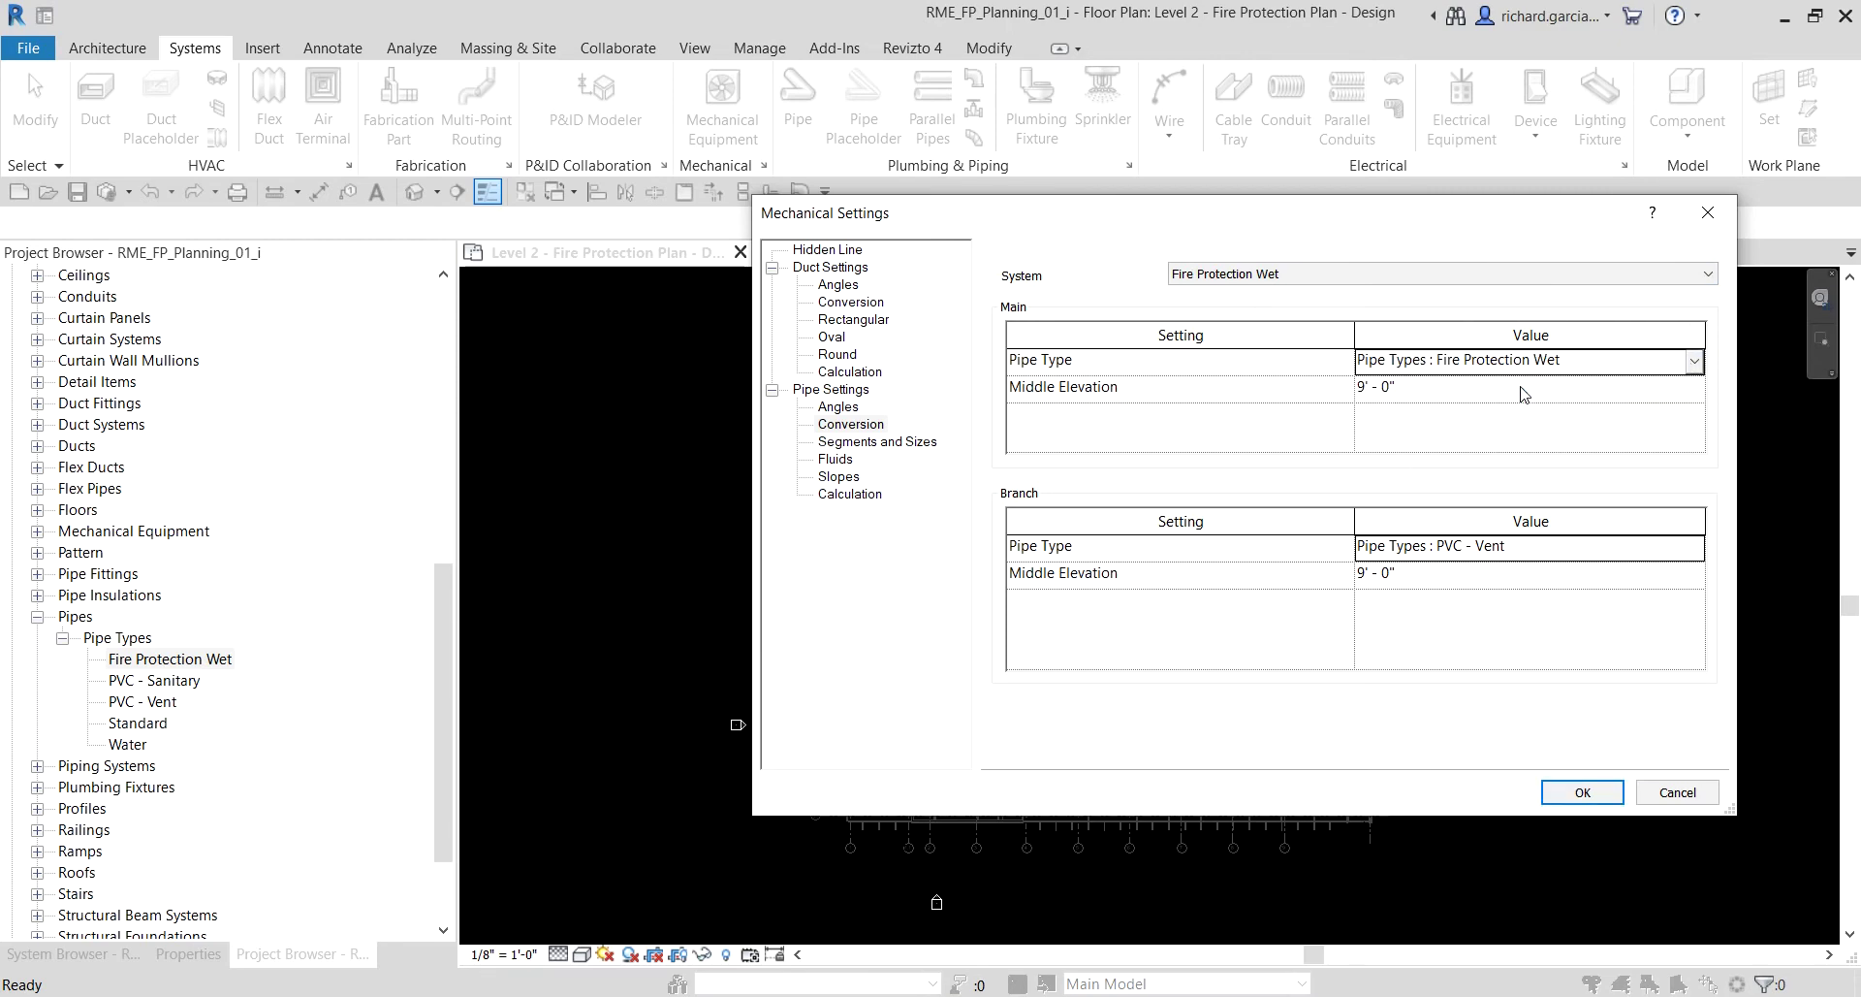
{"action": "left_click", "coordinate": [1399, 394]}
{"action": "left_click", "coordinate": [1399, 394]}
Step: Set the branch pipe type of the Fire Protection Wet system to Fire Protection Wet and accept the mechanical settings
{"action": "left_click", "coordinate": [1685, 547]}
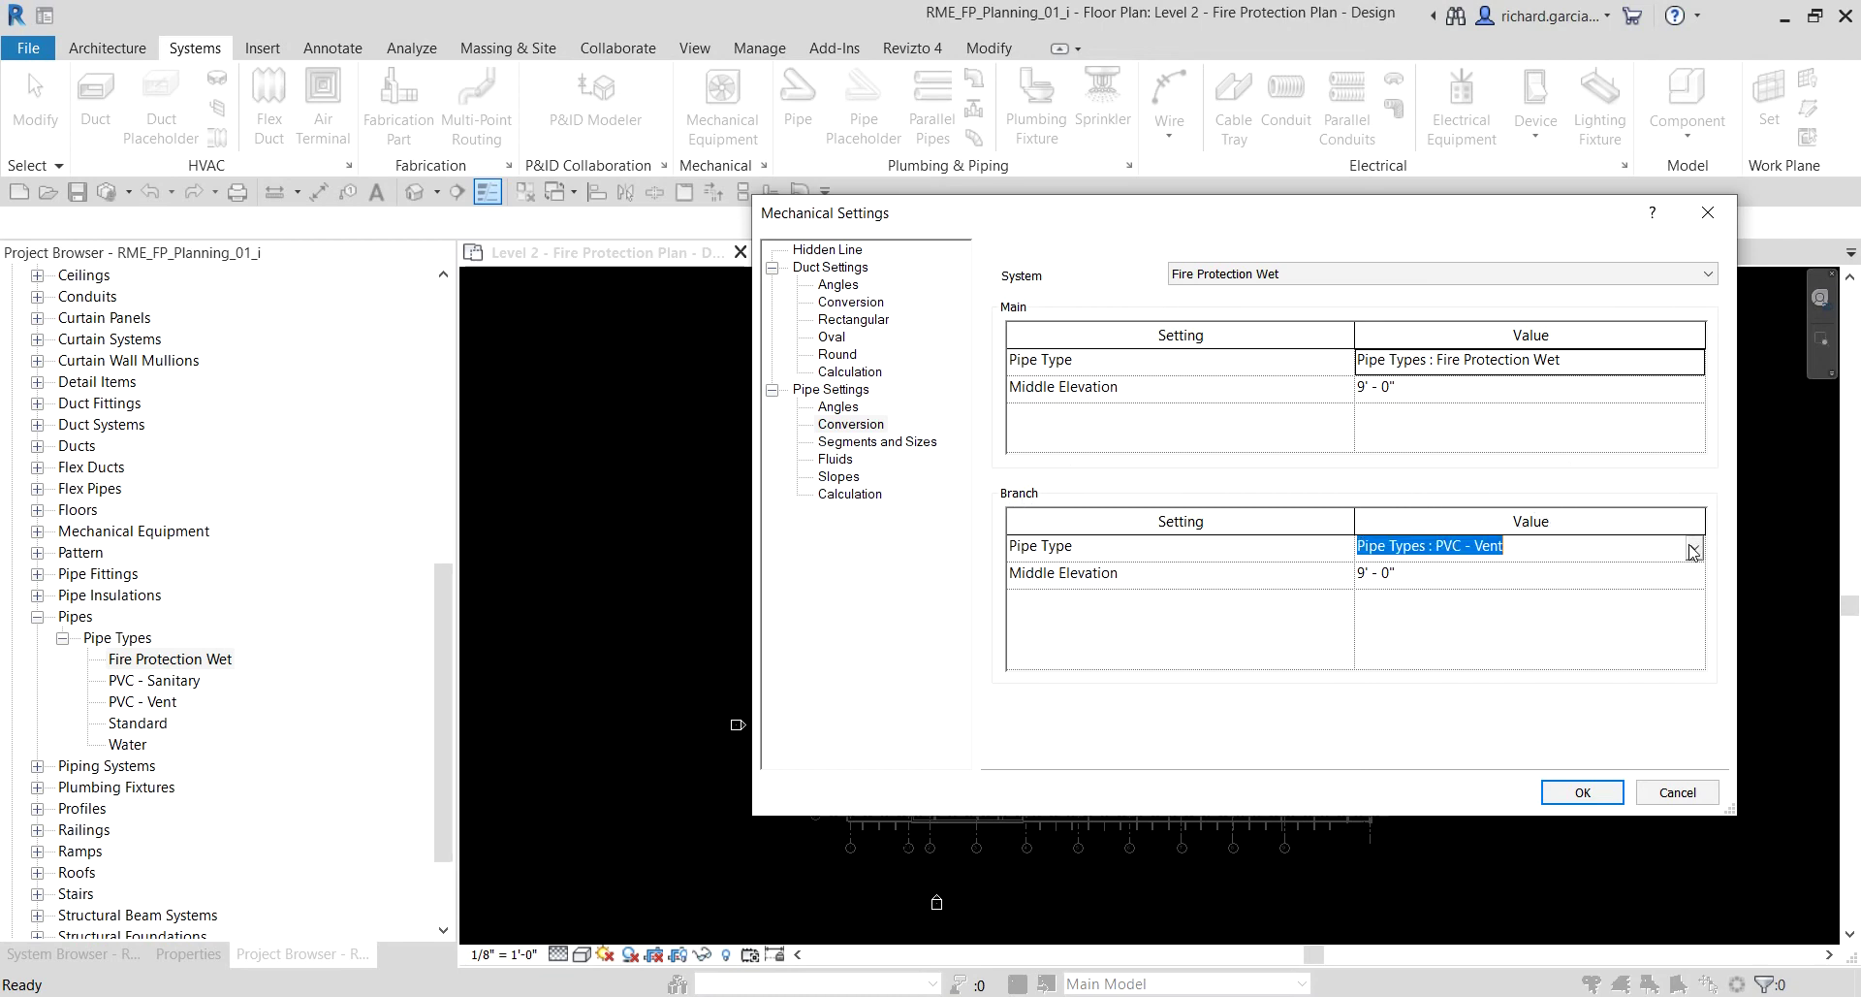
{"action": "left_click", "coordinate": [1694, 548]}
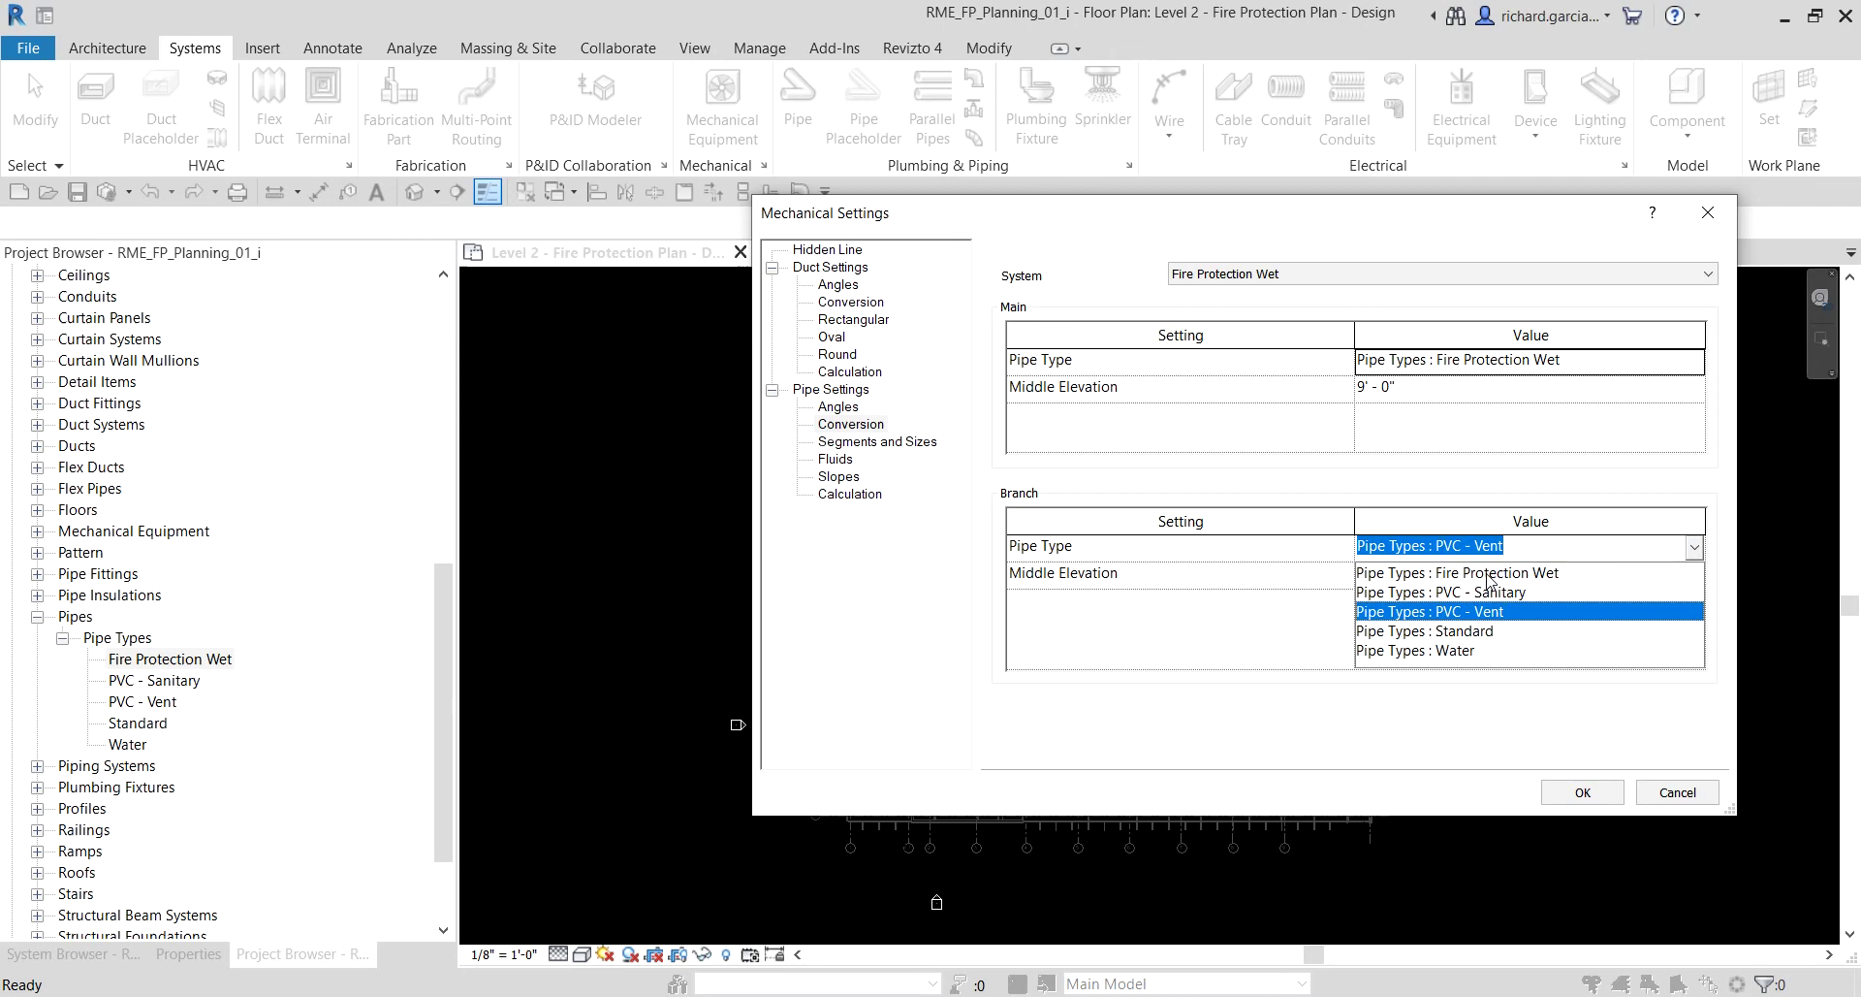
{"action": "left_click", "coordinate": [1488, 573]}
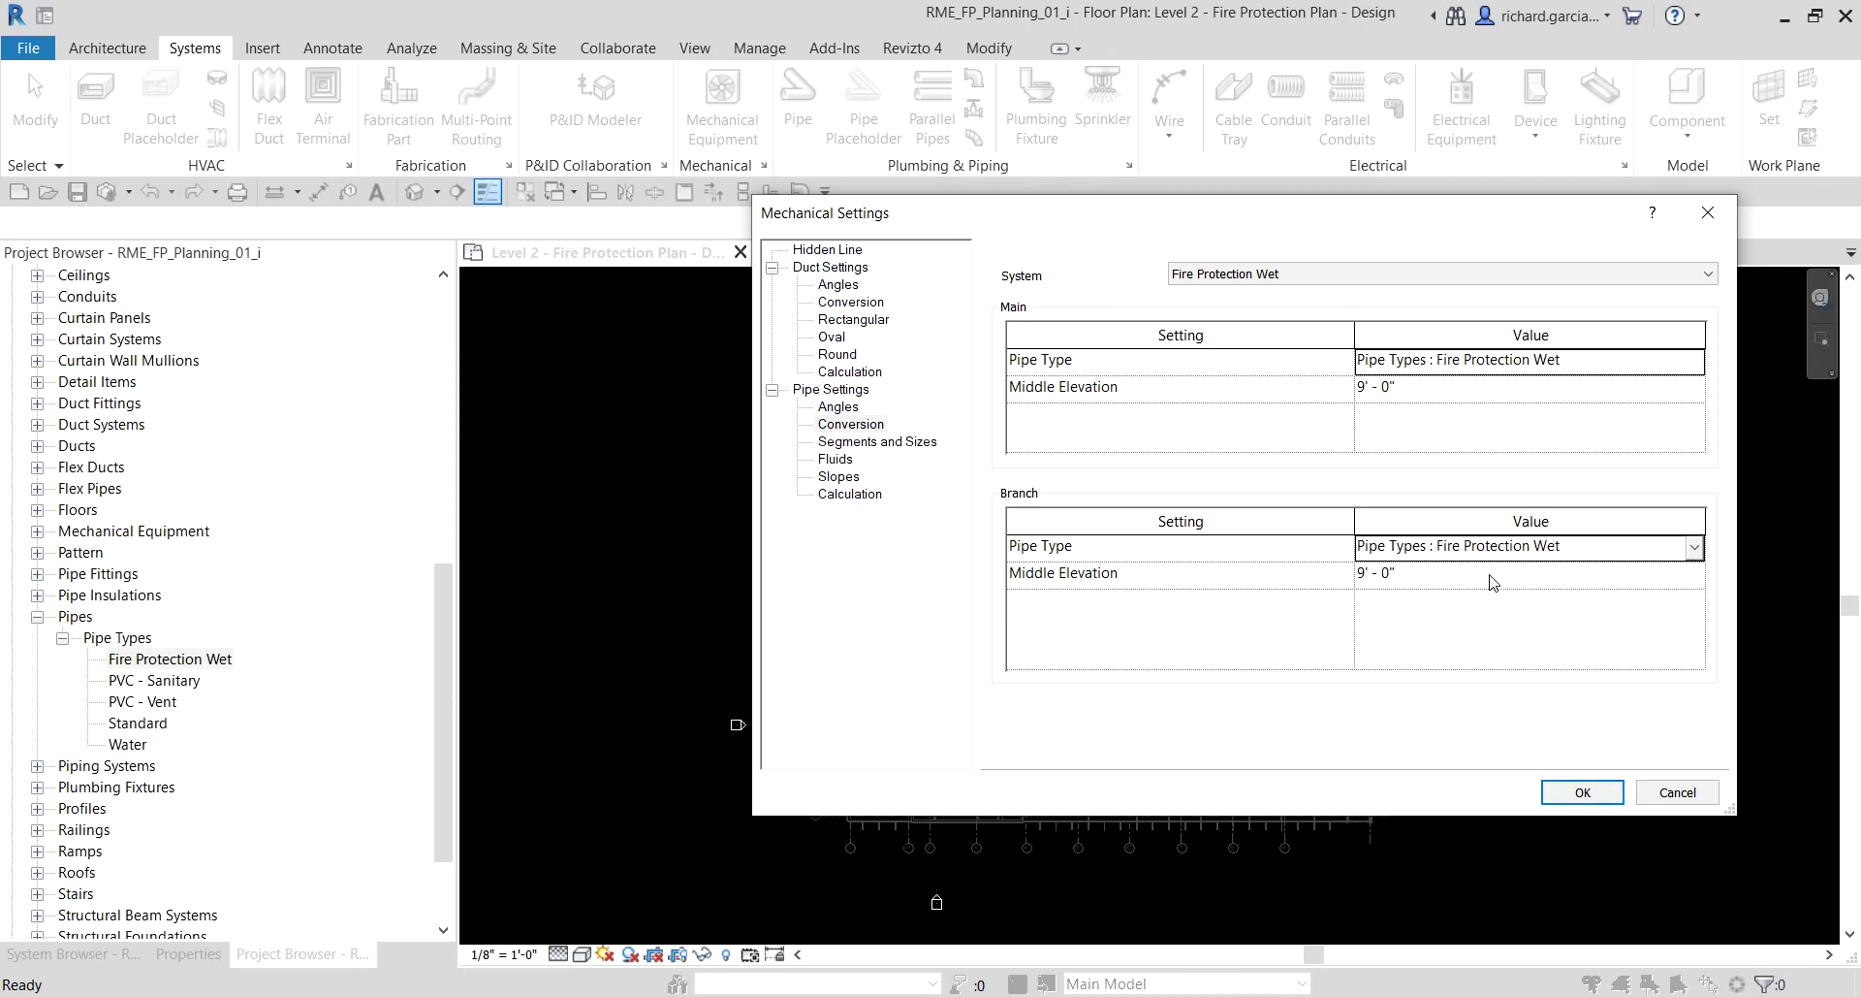
{"action": "left_click", "coordinate": [1439, 575]}
{"action": "left_click", "coordinate": [1439, 576]}
{"action": "left_click", "coordinate": [1572, 793]}
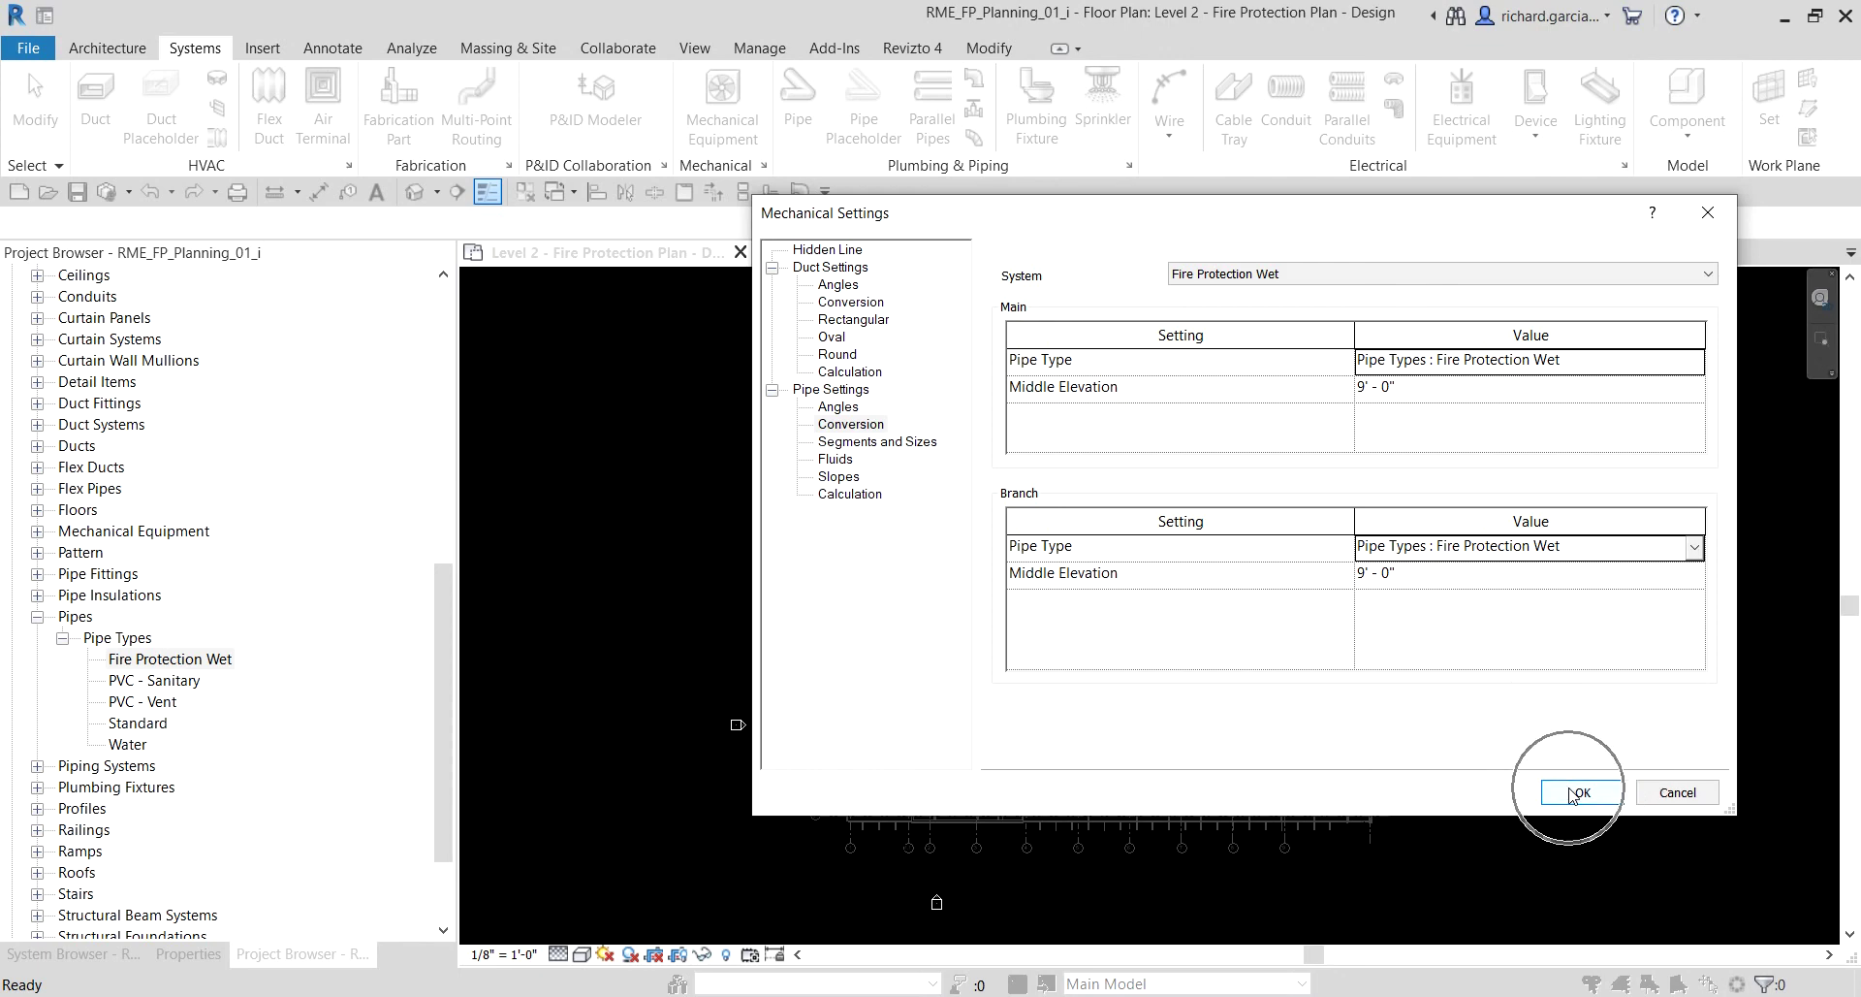